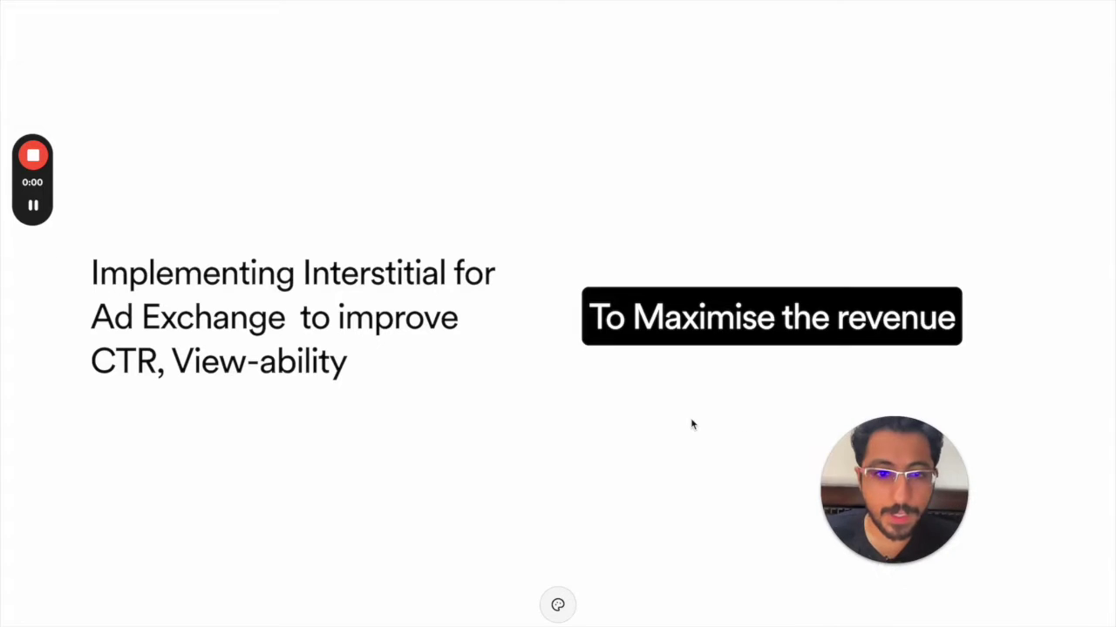
# Select and then deselect the interstitial title on the slide before leaving the slide editor.
pyautogui.tripleClick(399, 279)
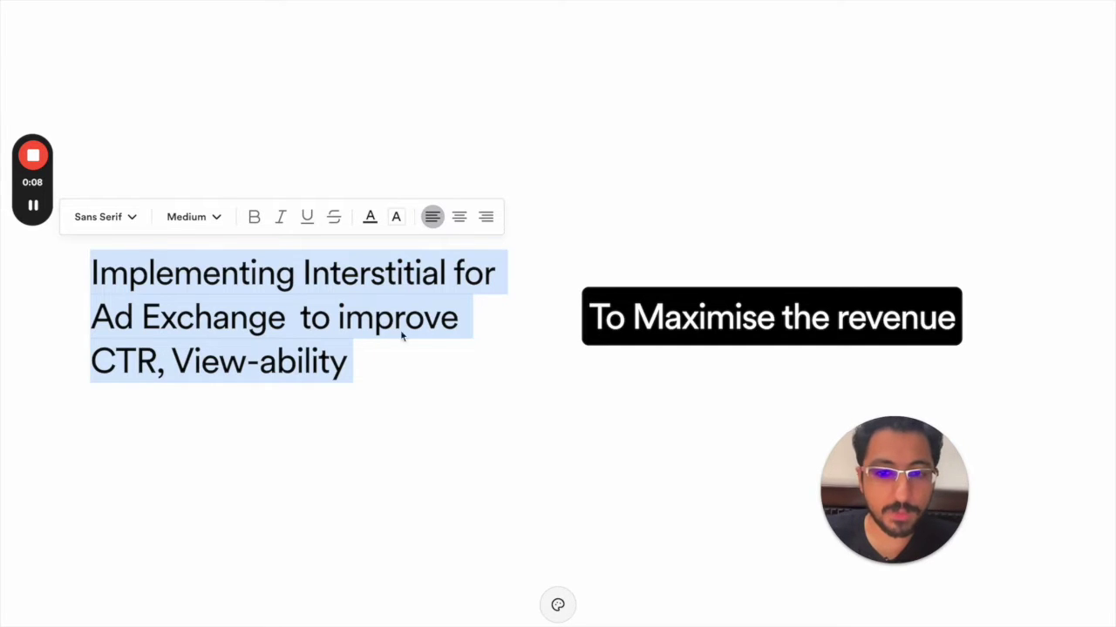
pyautogui.click(554, 199)
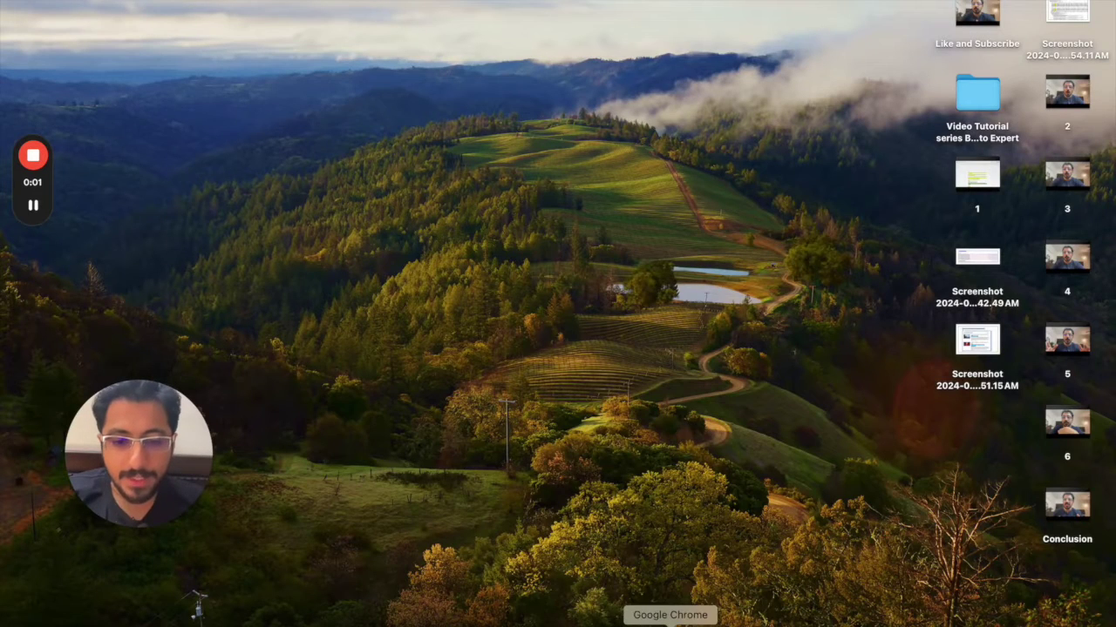
# Bring Chrome forward, then open and abandon a new tab to get back to the search results.
pyautogui.click(667, 621)
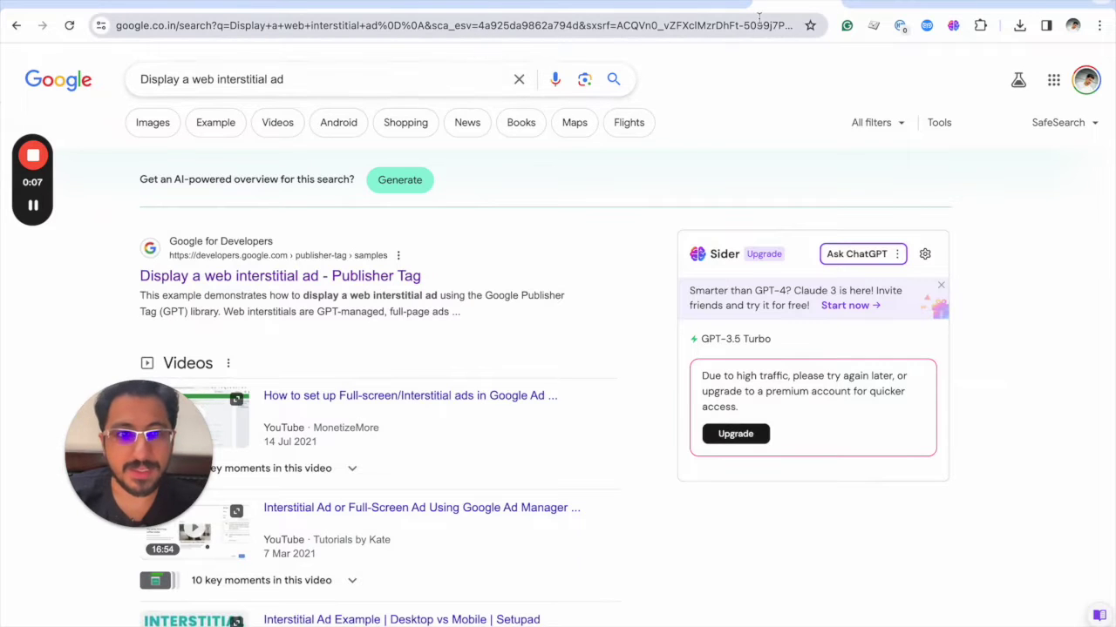
pyautogui.rightClick(784, 3)
pyautogui.click(789, 3)
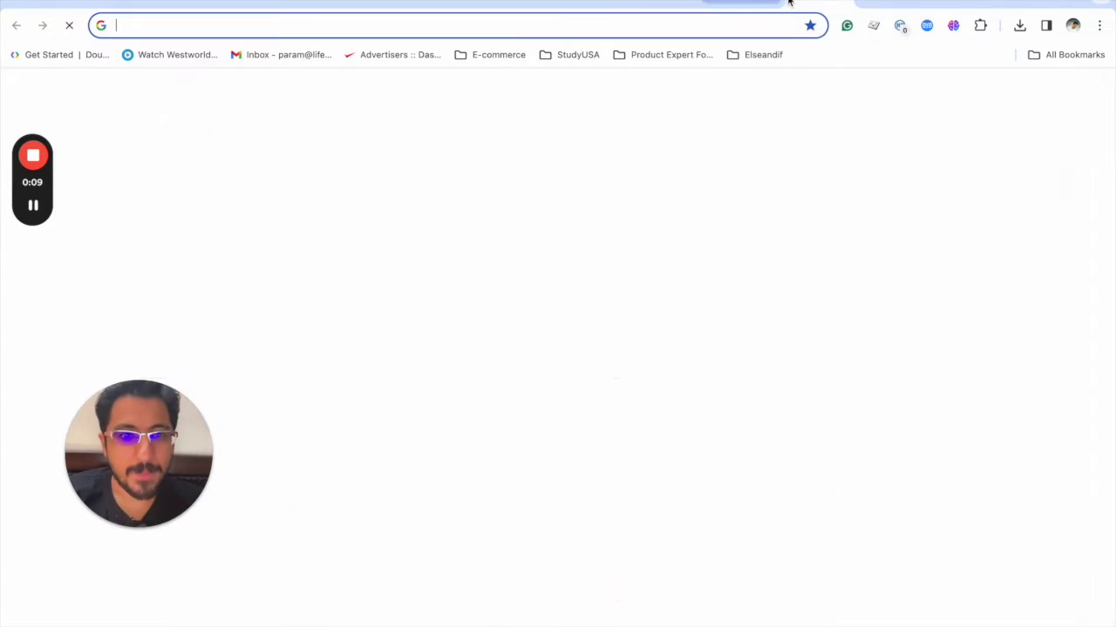
pyautogui.write('cha')
pyautogui.press('Return')
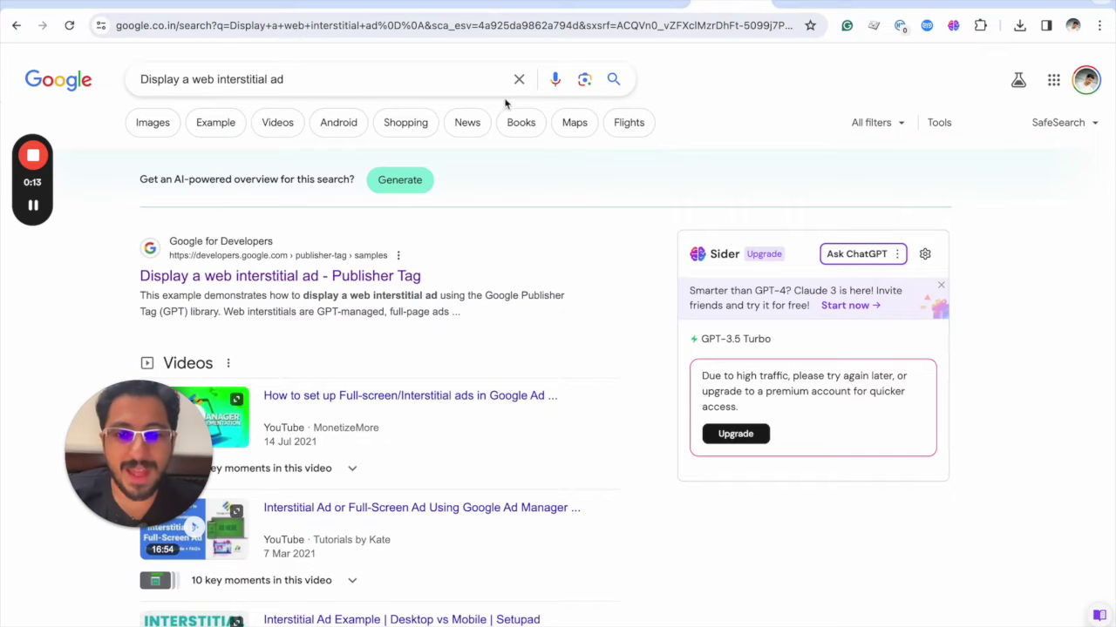
# Review the 'Display a web interstitial ad' query and open the Publisher Tag sample result.
pyautogui.click(418, 77)
pyautogui.hotkey('ctrl', 'a')
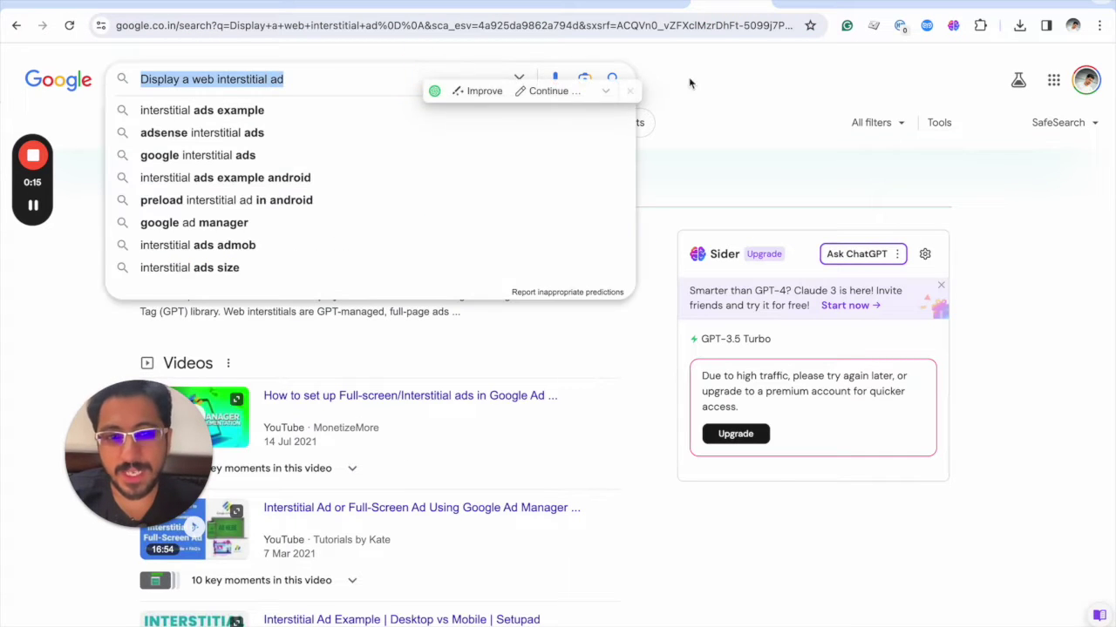
pyautogui.click(692, 81)
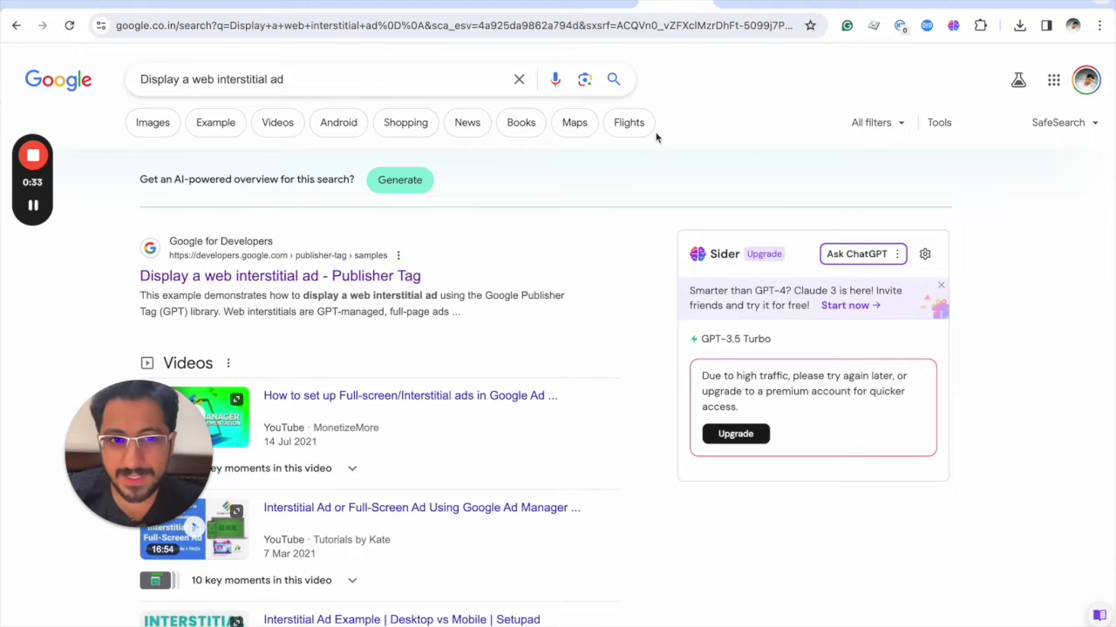
pyautogui.click(356, 276)
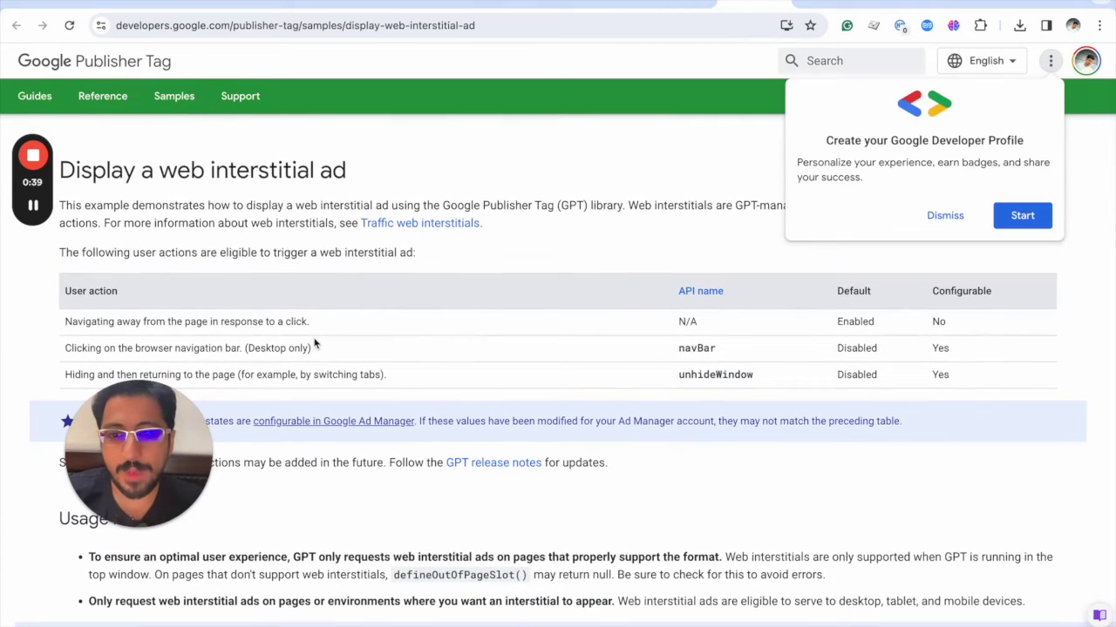
# Scroll the sample page down to the index.html code and mark the gpt.js script line.
pyautogui.scroll(-1, 287, 374)
pyautogui.moveTo(149, 423); pyautogui.dragTo(1074, 378)
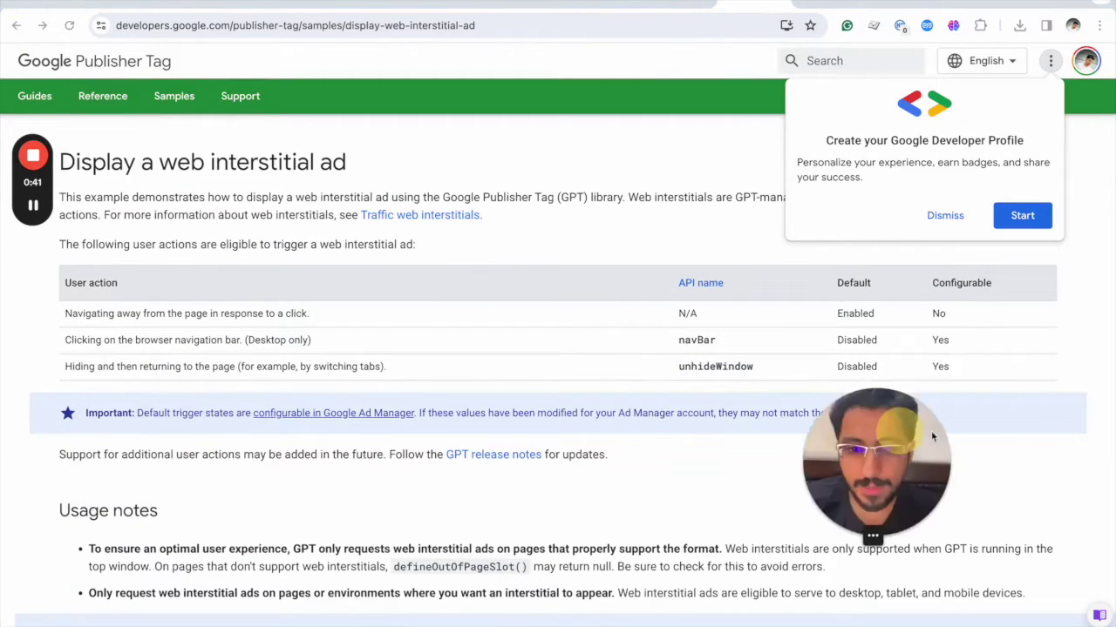
pyautogui.scroll(-2, 381, 442)
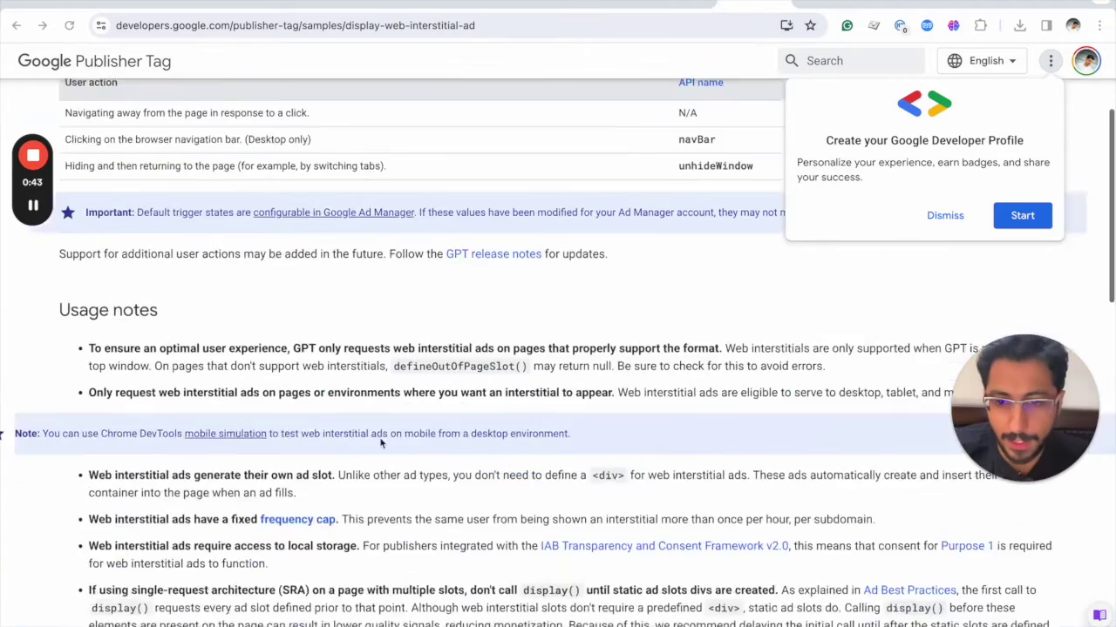
pyautogui.scroll(-4, 381, 442)
pyautogui.scroll(-4, 381, 443)
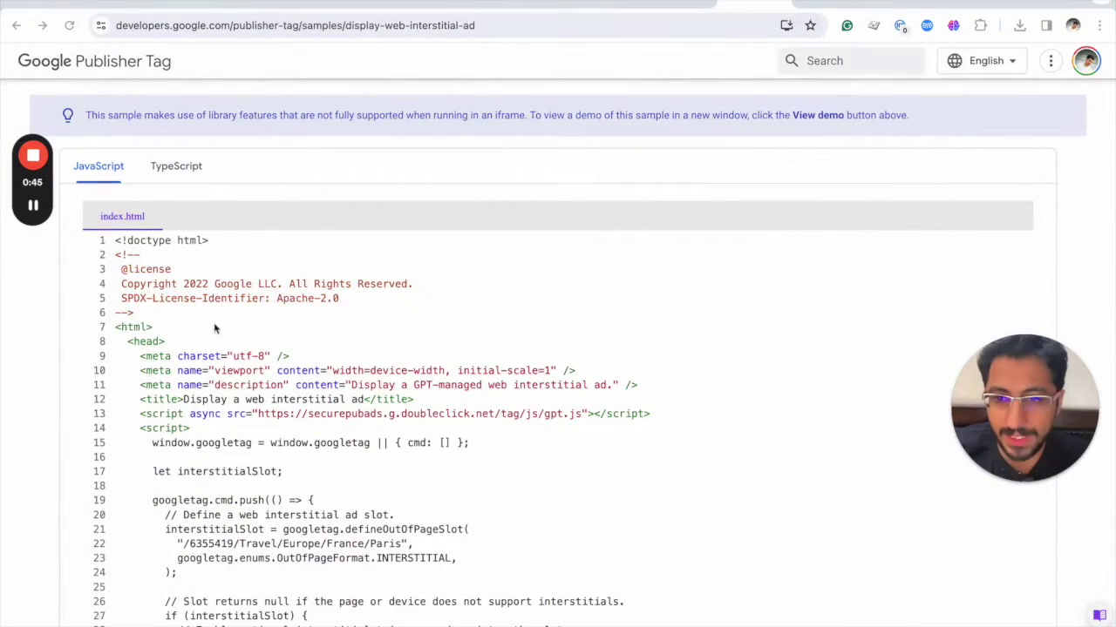
pyautogui.scroll(-2, 253, 397)
pyautogui.scroll(1, 252, 395)
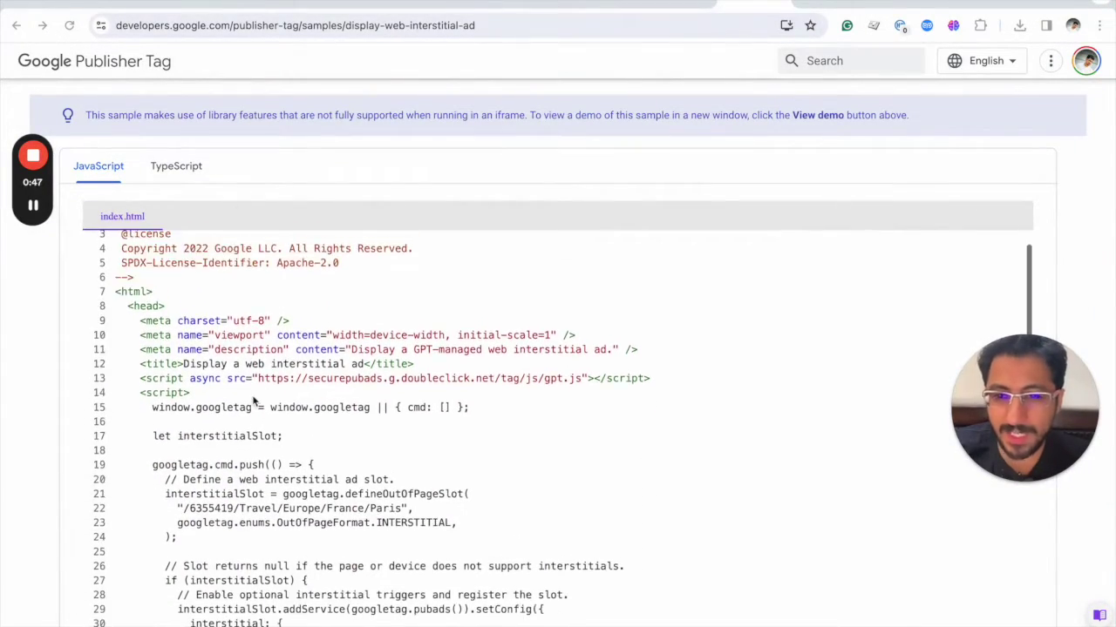
pyautogui.scroll(-1, 46, 429)
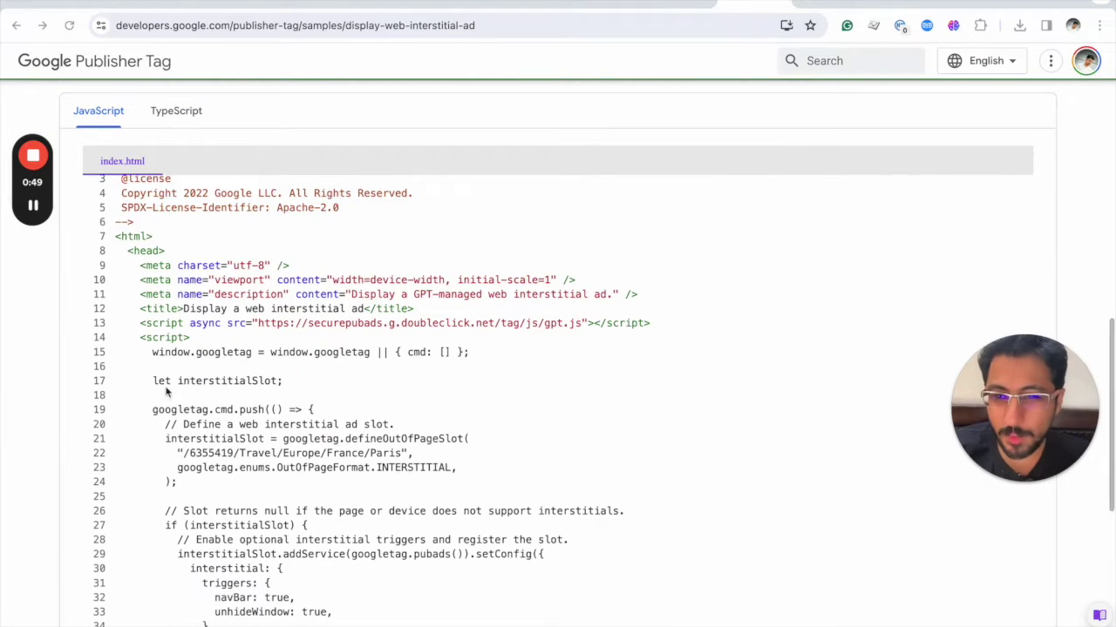
pyautogui.tripleClick(308, 324)
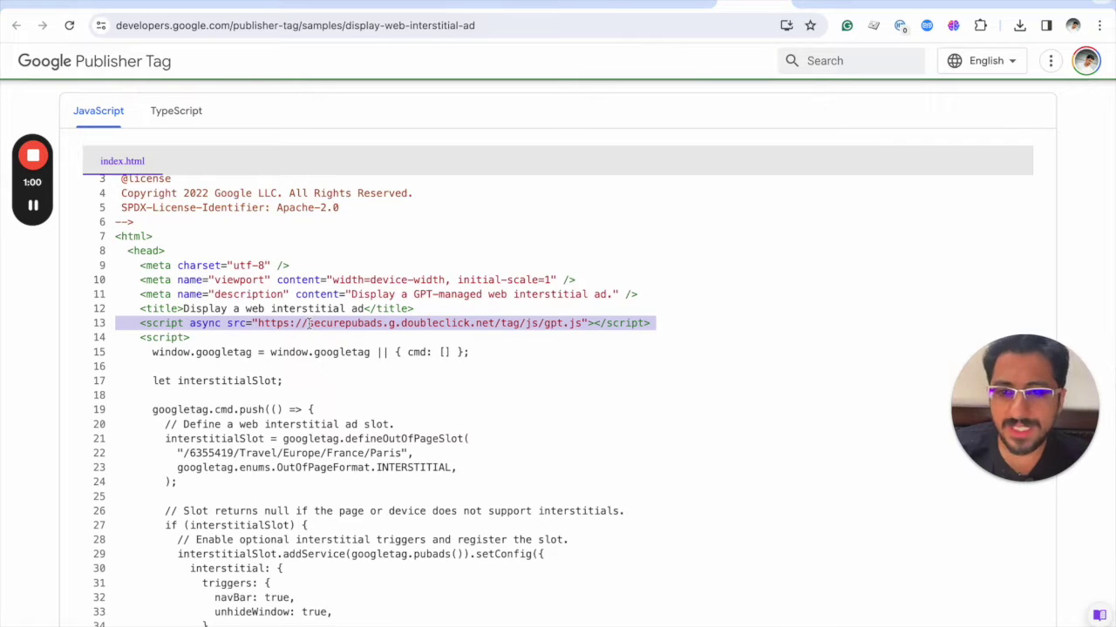
pyautogui.tripleClick(300, 323)
pyautogui.scroll(-1, 270, 354)
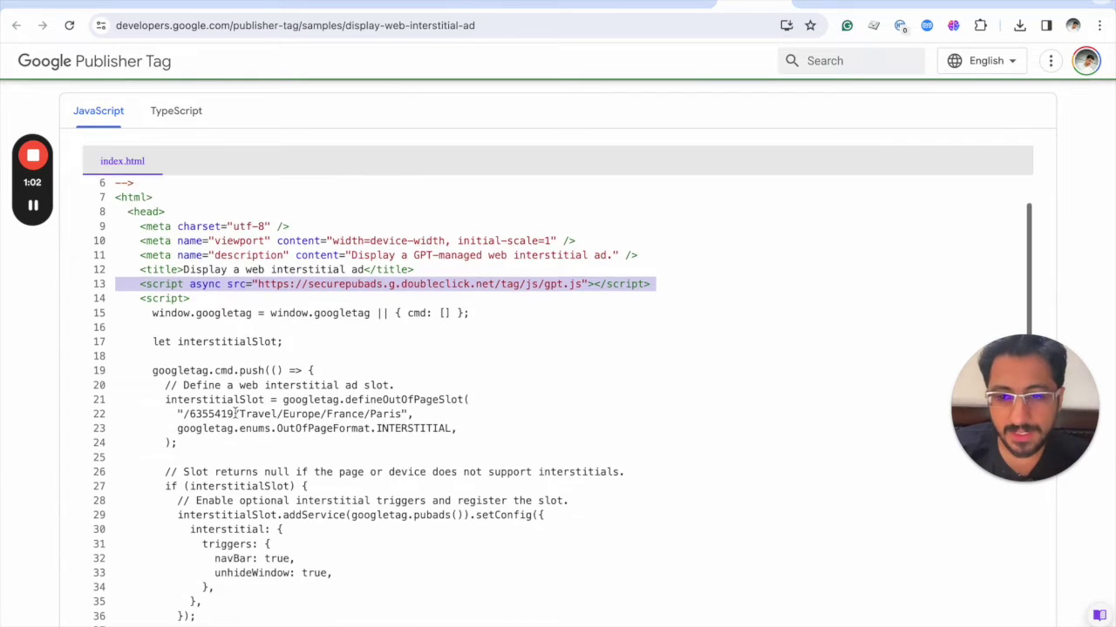
pyautogui.tripleClick(260, 314)
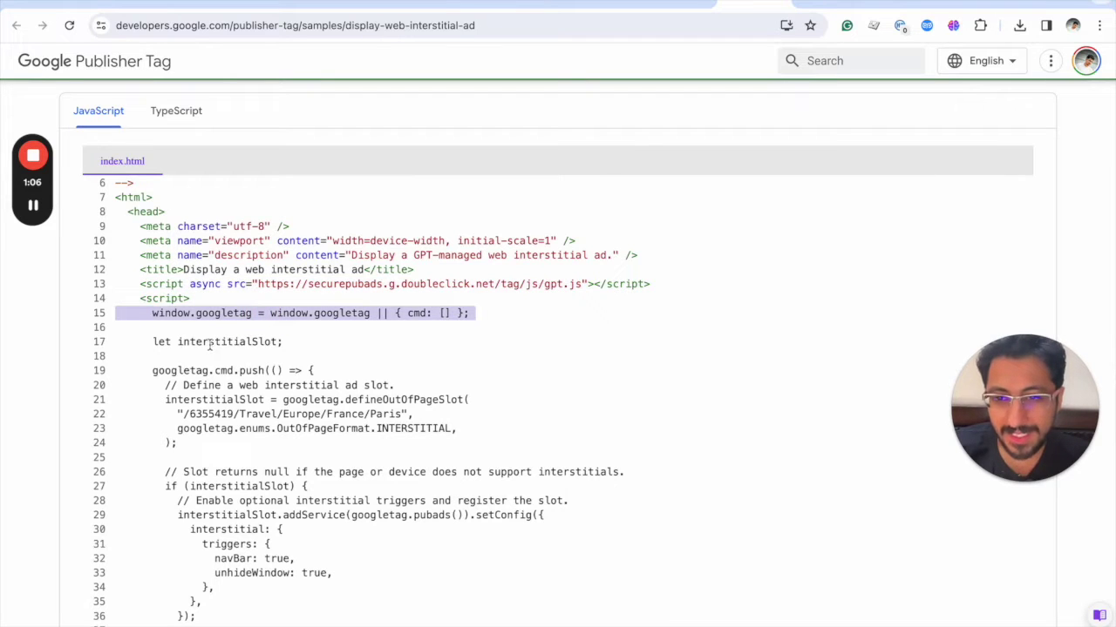
pyautogui.tripleClick(209, 343)
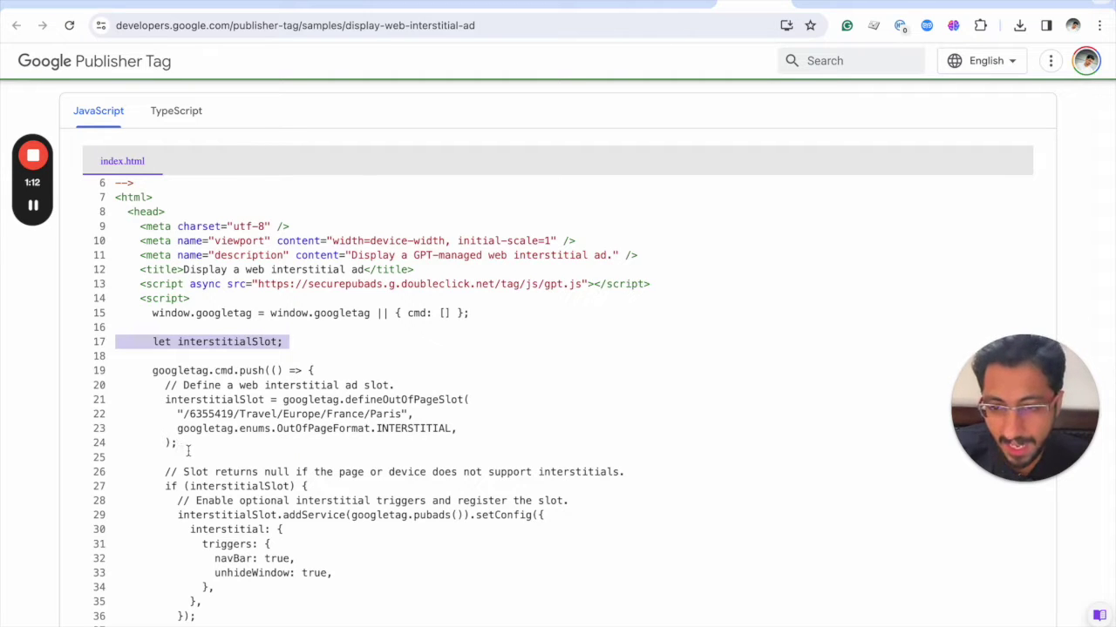
pyautogui.moveTo(196, 619); pyautogui.dragTo(139, 374)
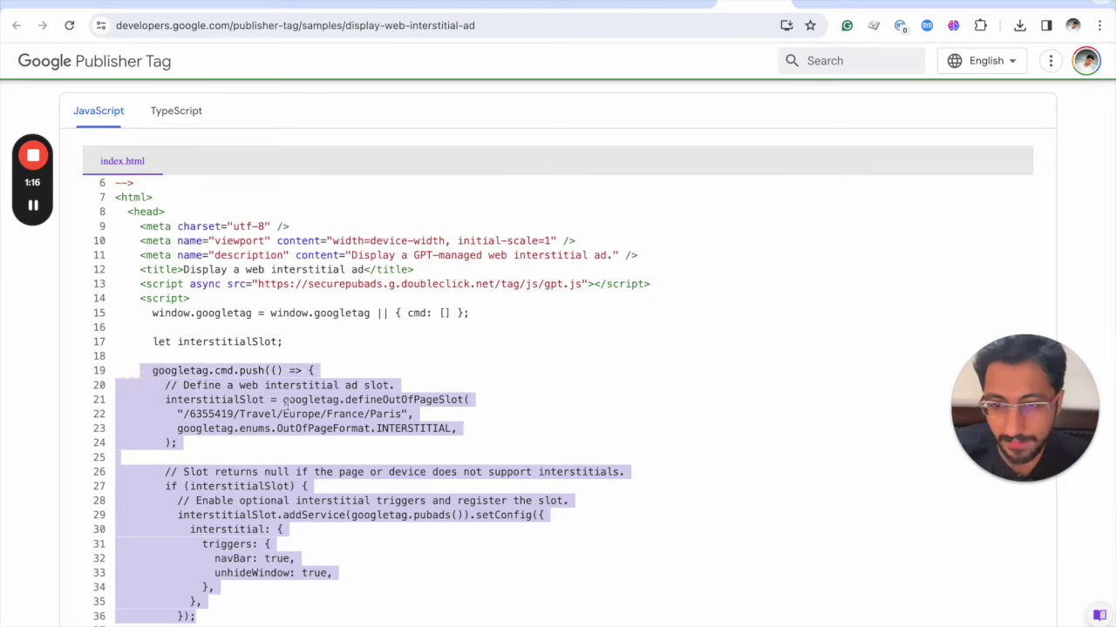
pyautogui.click(213, 384)
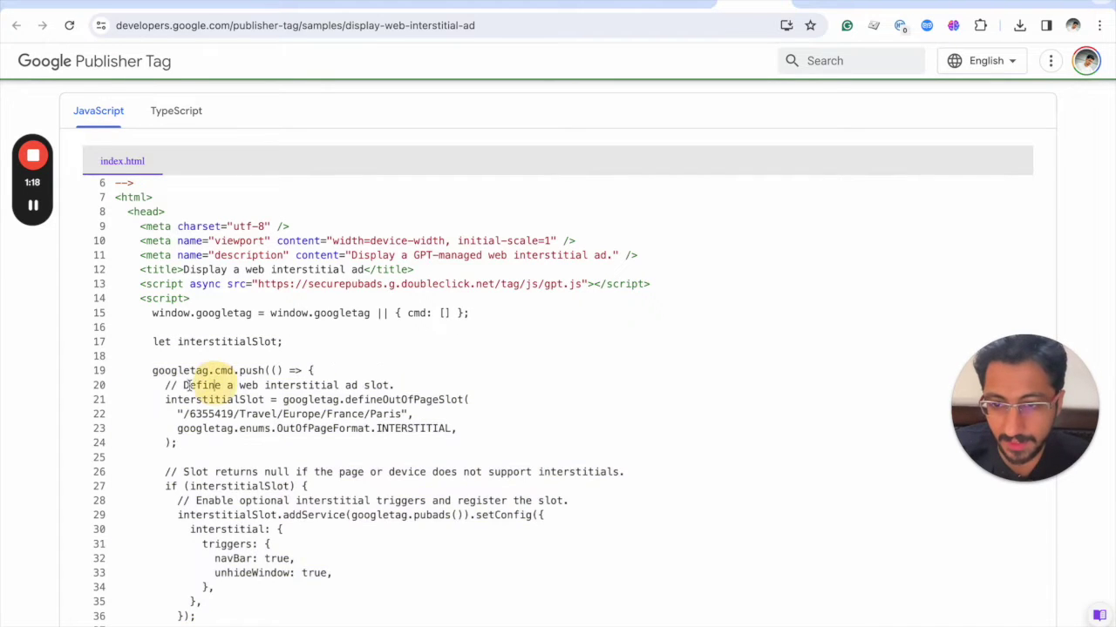
pyautogui.moveTo(143, 371); pyautogui.dragTo(191, 441)
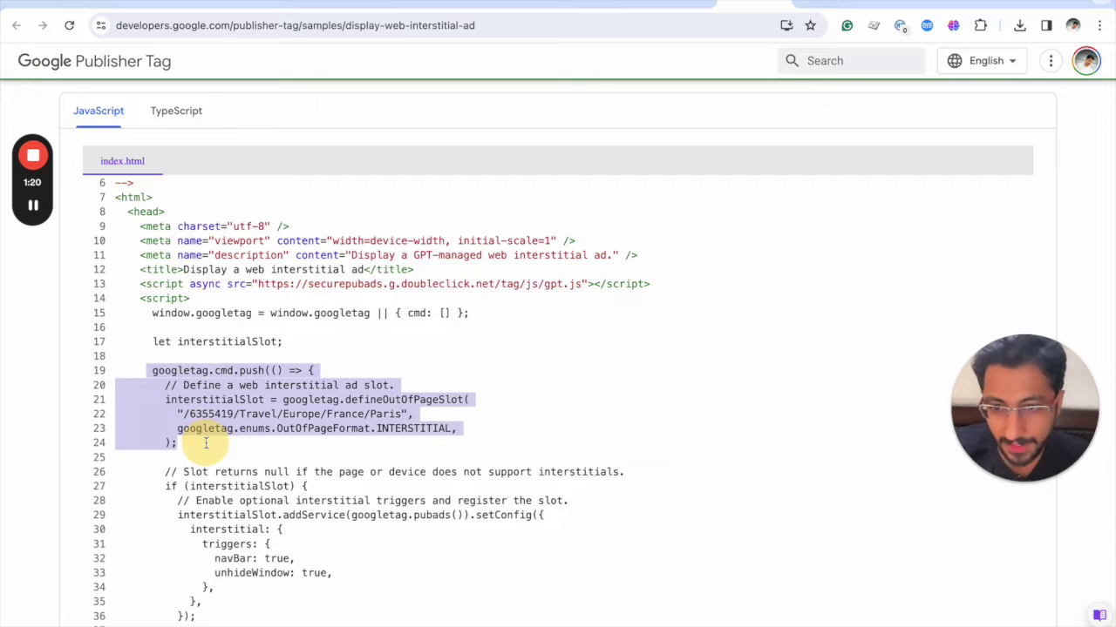
pyautogui.scroll(-1, 207, 445)
pyautogui.moveTo(199, 583); pyautogui.dragTo(159, 438)
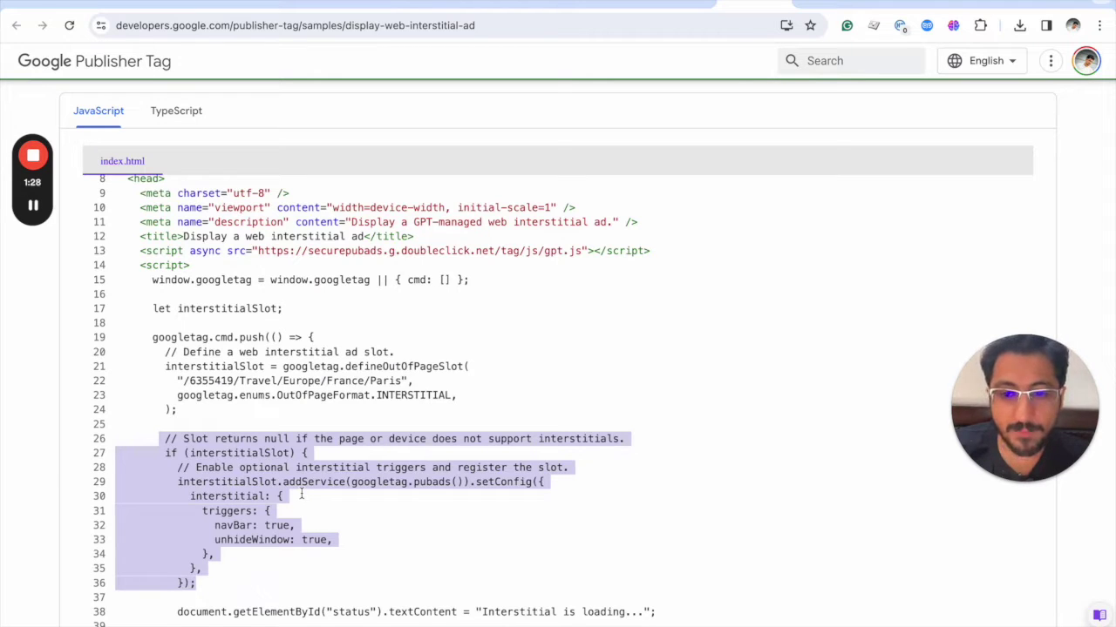
pyautogui.doubleClick(231, 525)
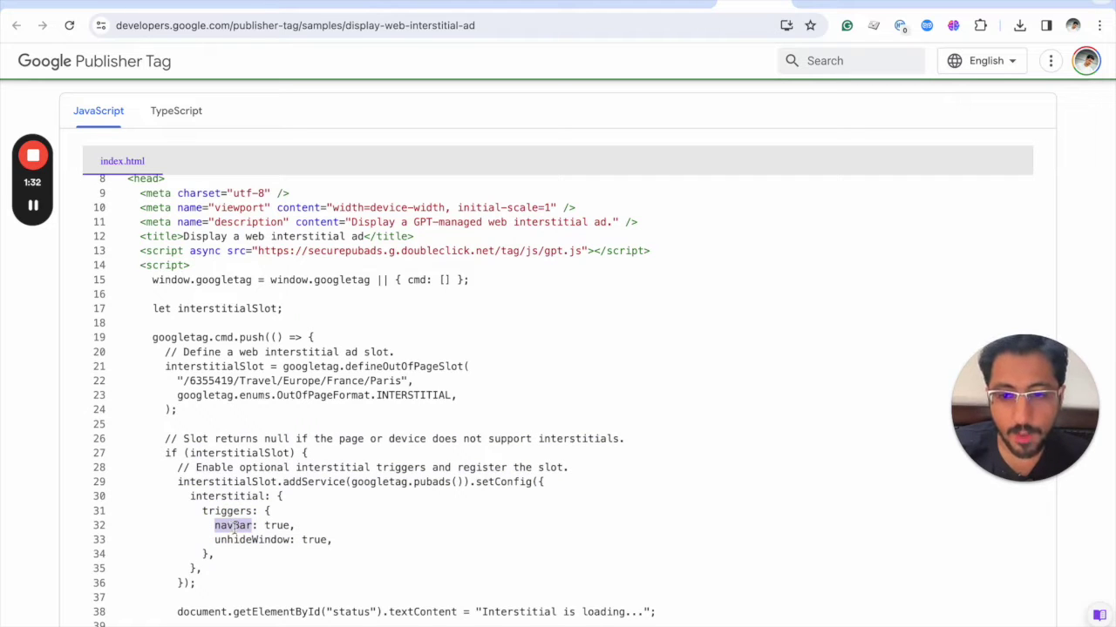
pyautogui.doubleClick(233, 541)
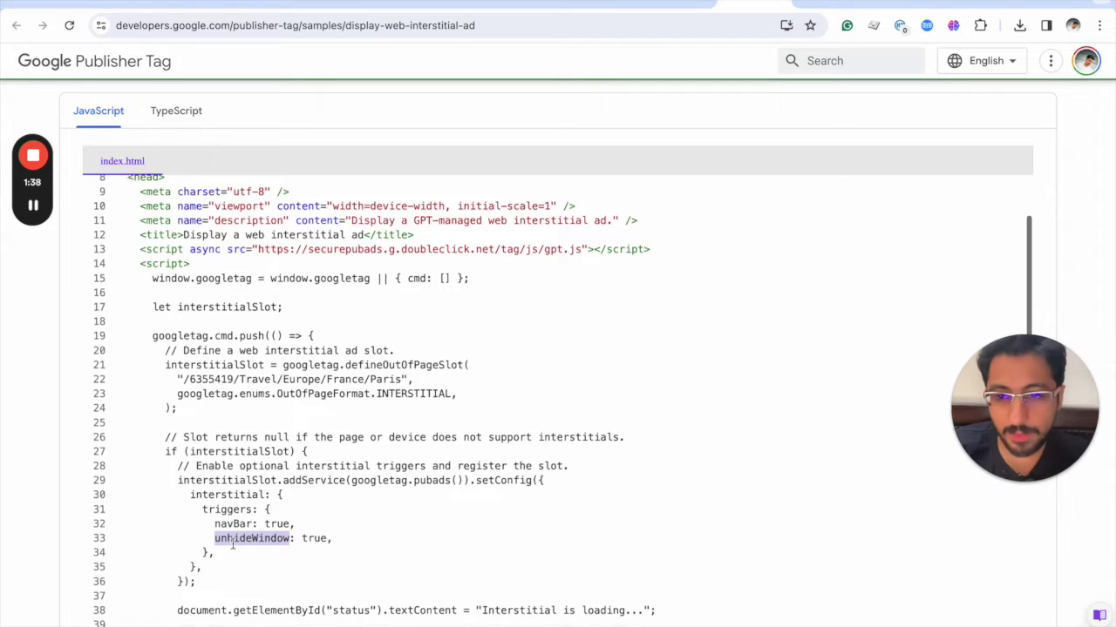
pyautogui.scroll(-1, 233, 542)
pyautogui.moveTo(198, 571); pyautogui.dragTo(159, 325)
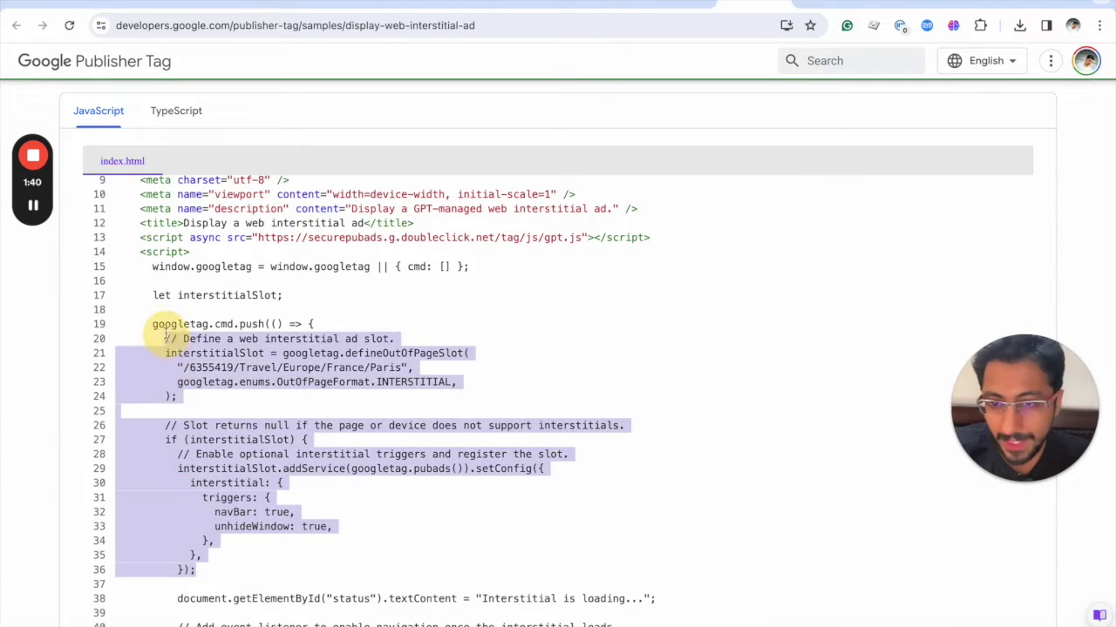
# Walk through the sample code, marking the slotOnload listener and the closing display script block.
pyautogui.scroll(-2, 272, 535)
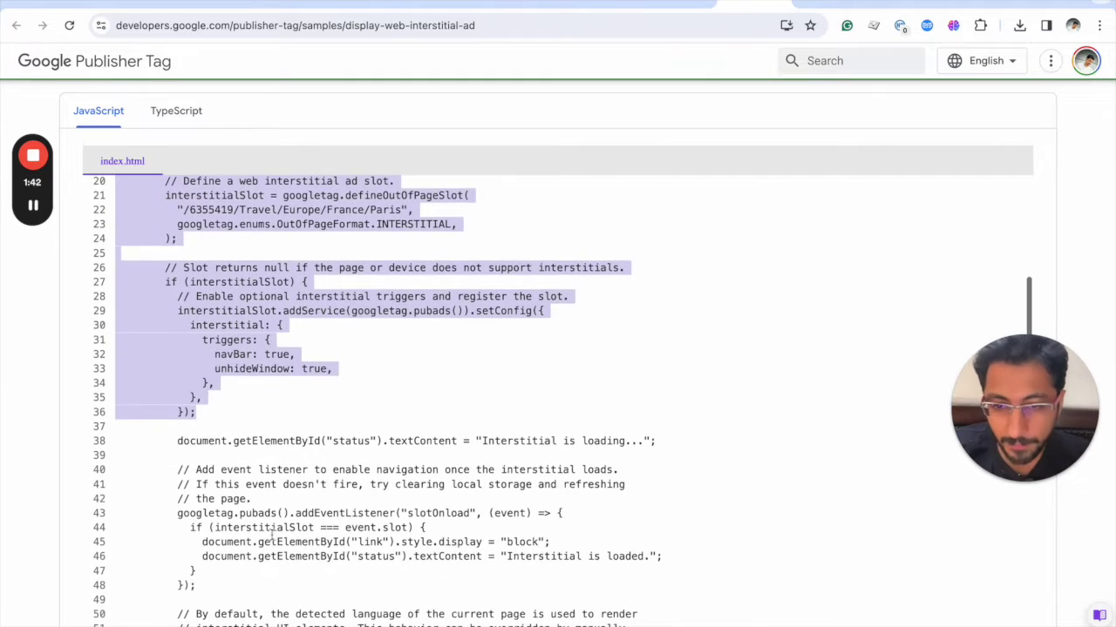
pyautogui.scroll(-1, 182, 444)
pyautogui.moveTo(172, 389); pyautogui.dragTo(237, 619)
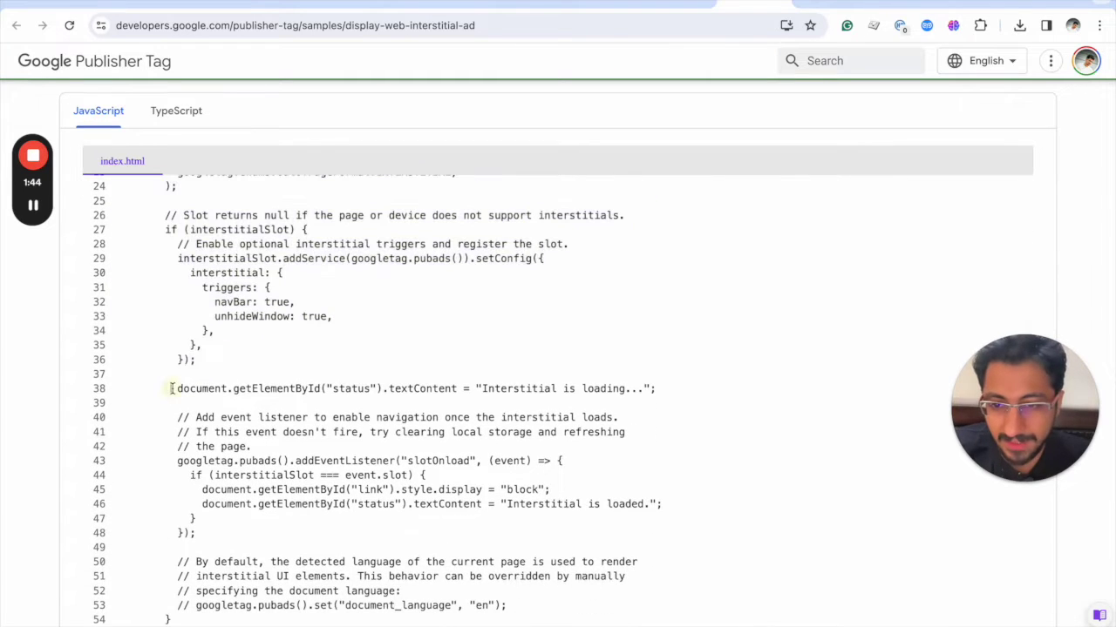
pyautogui.scroll(-1, 237, 618)
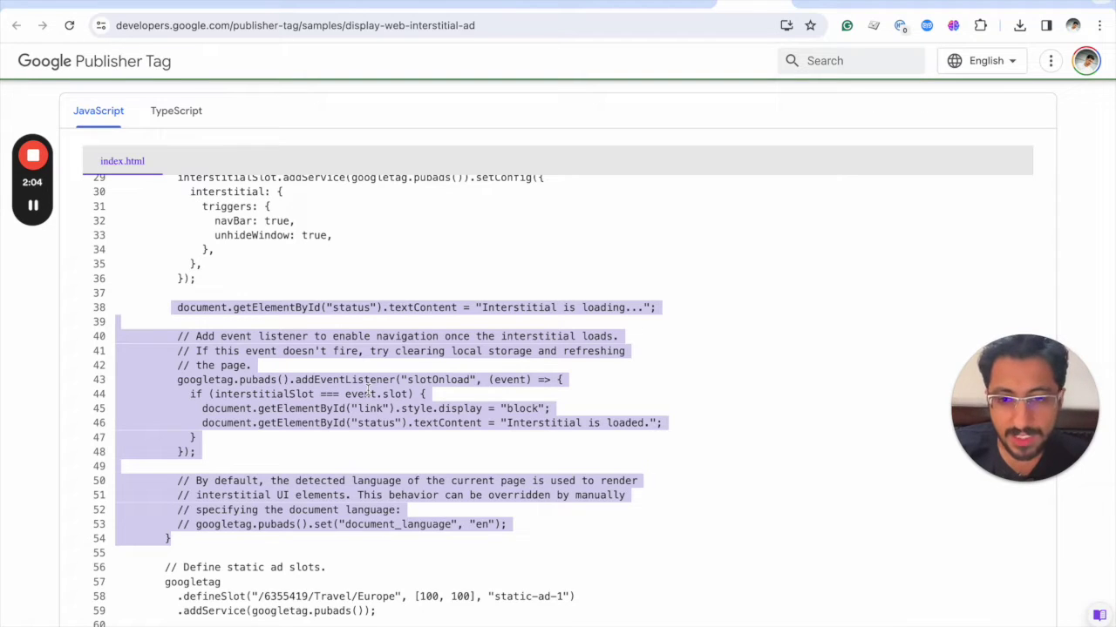
pyautogui.scroll(-2, 234, 425)
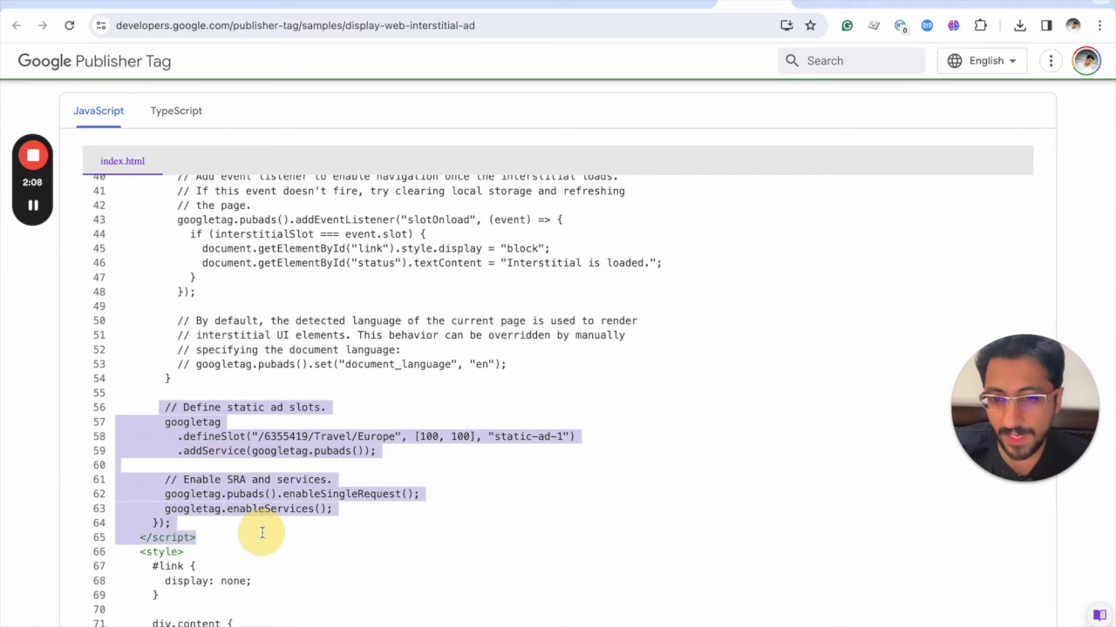
pyautogui.moveTo(160, 407); pyautogui.dragTo(260, 526)
pyautogui.scroll(-1, 259, 529)
pyautogui.scroll(-1, 259, 529)
pyautogui.moveTo(140, 406); pyautogui.dragTo(213, 519)
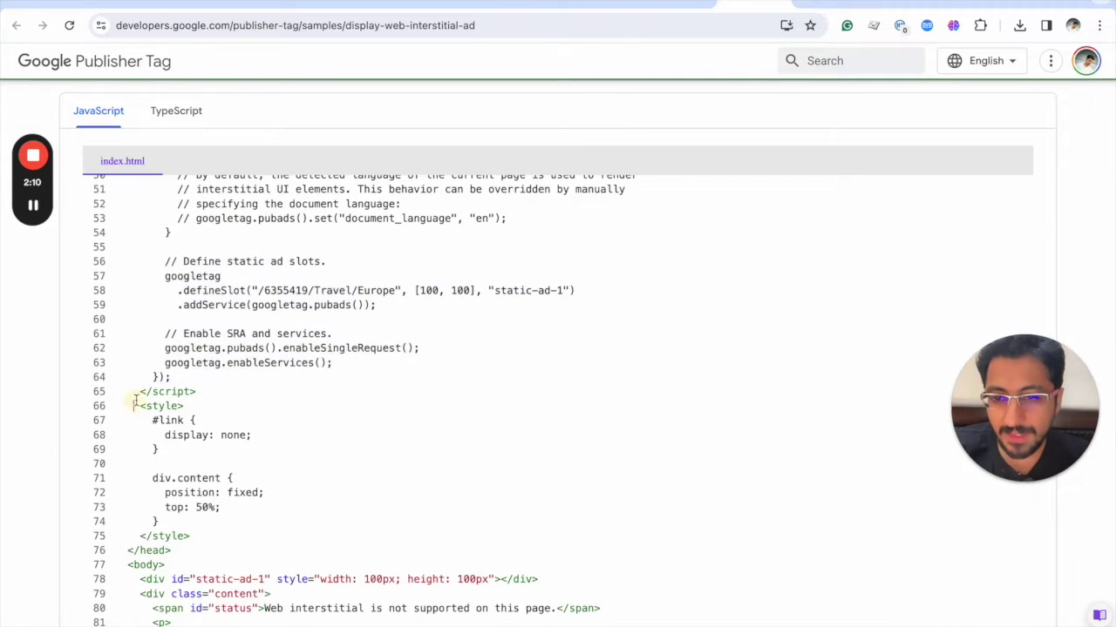
pyautogui.scroll(-2, 216, 522)
pyautogui.scroll(-2, 216, 522)
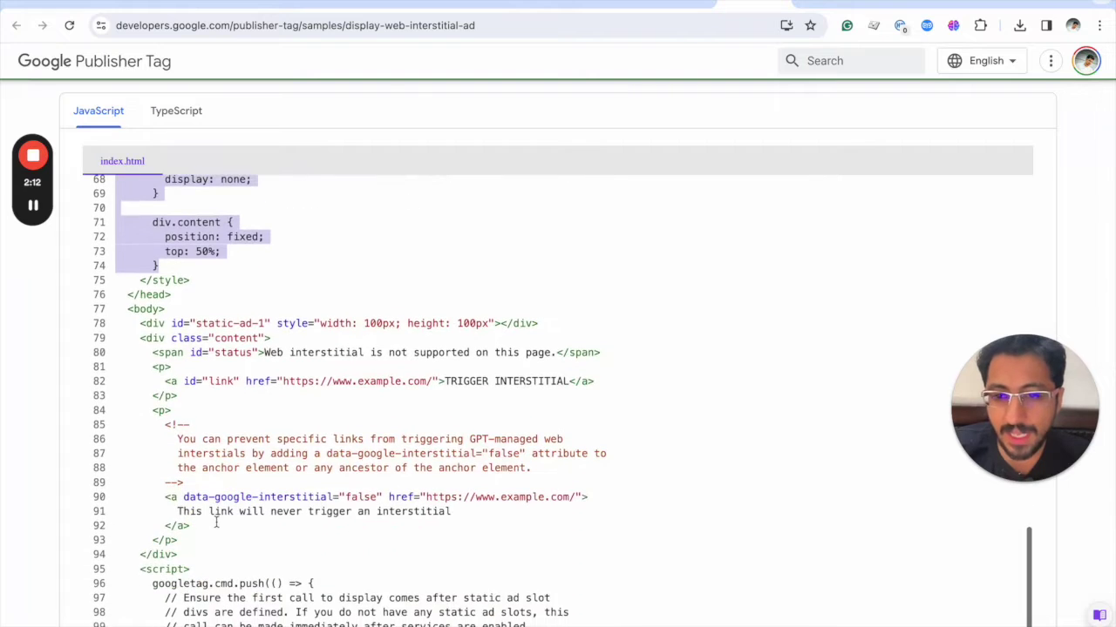
pyautogui.scroll(-2, 216, 522)
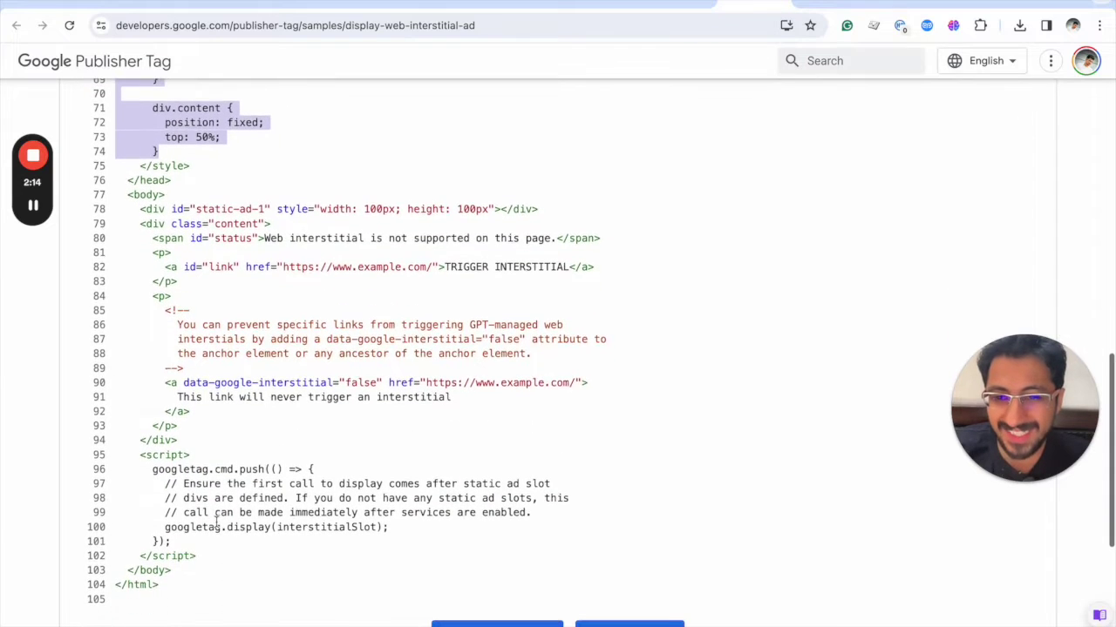
pyautogui.moveTo(140, 455); pyautogui.dragTo(222, 556)
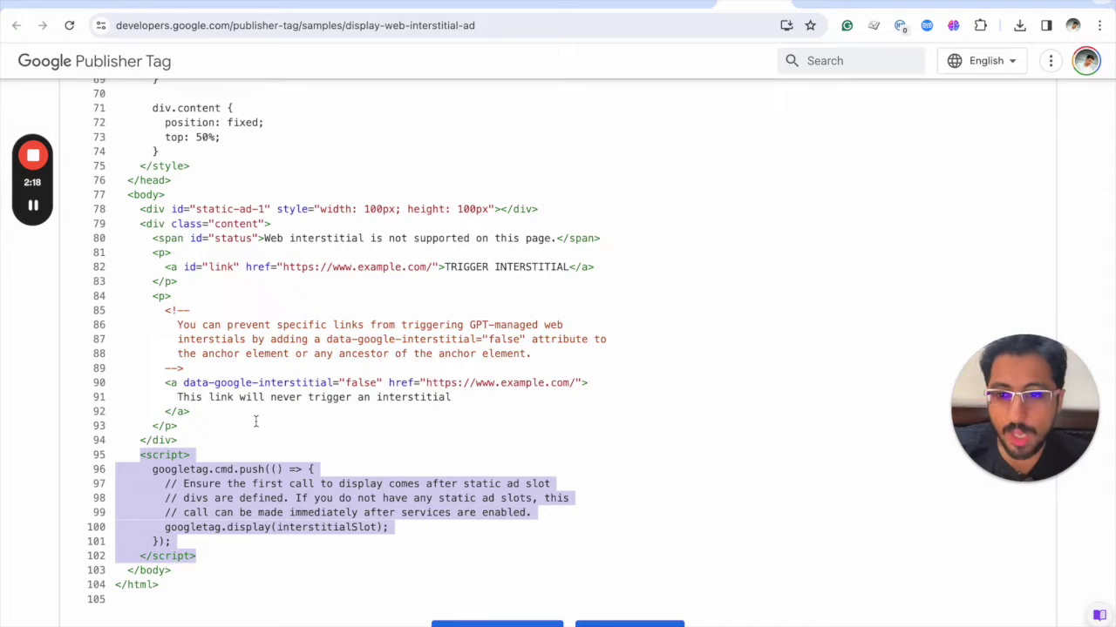
# Select the interstitial slot definition on lines 19–24, then switch to Visual Studio Code.
pyautogui.scroll(2, 255, 422)
pyautogui.scroll(3, 255, 422)
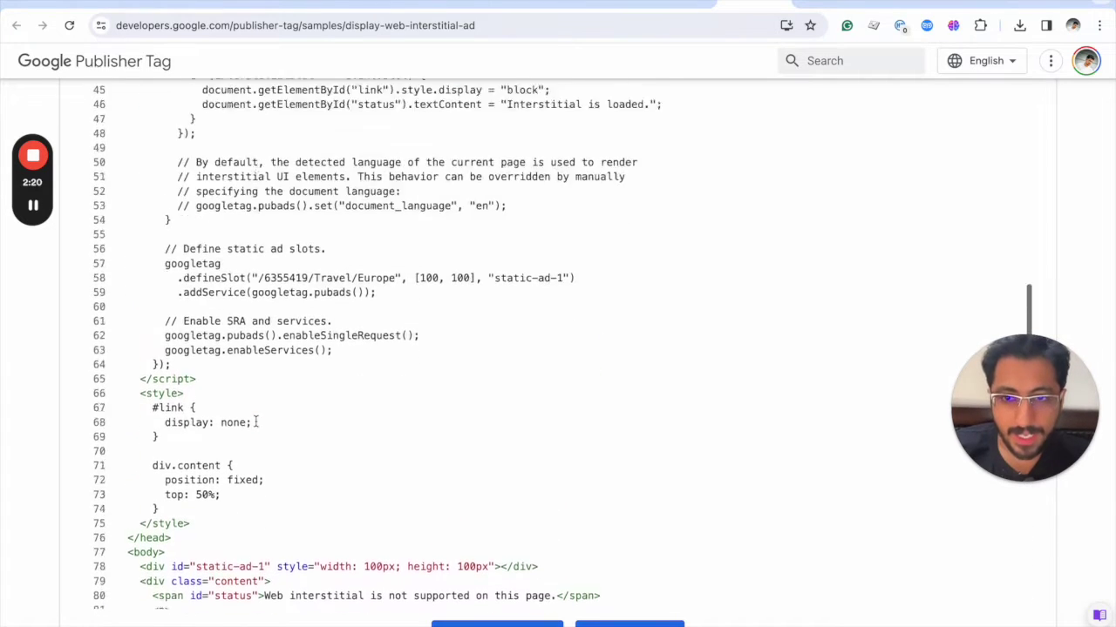
pyautogui.scroll(3, 256, 421)
pyautogui.scroll(5, 255, 422)
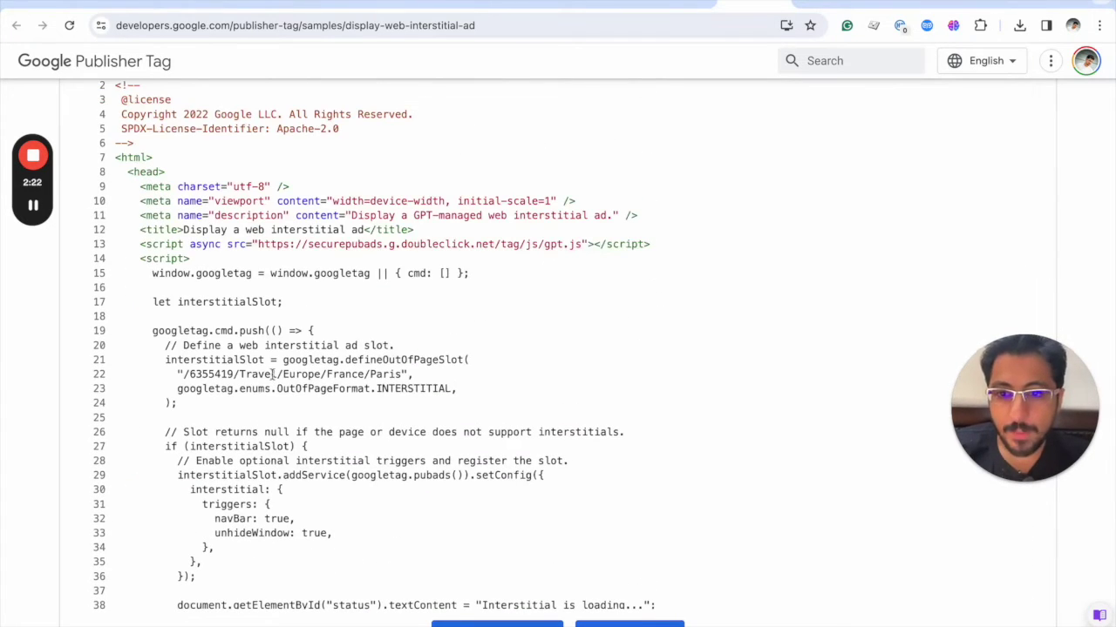
pyautogui.moveTo(149, 333); pyautogui.dragTo(218, 408)
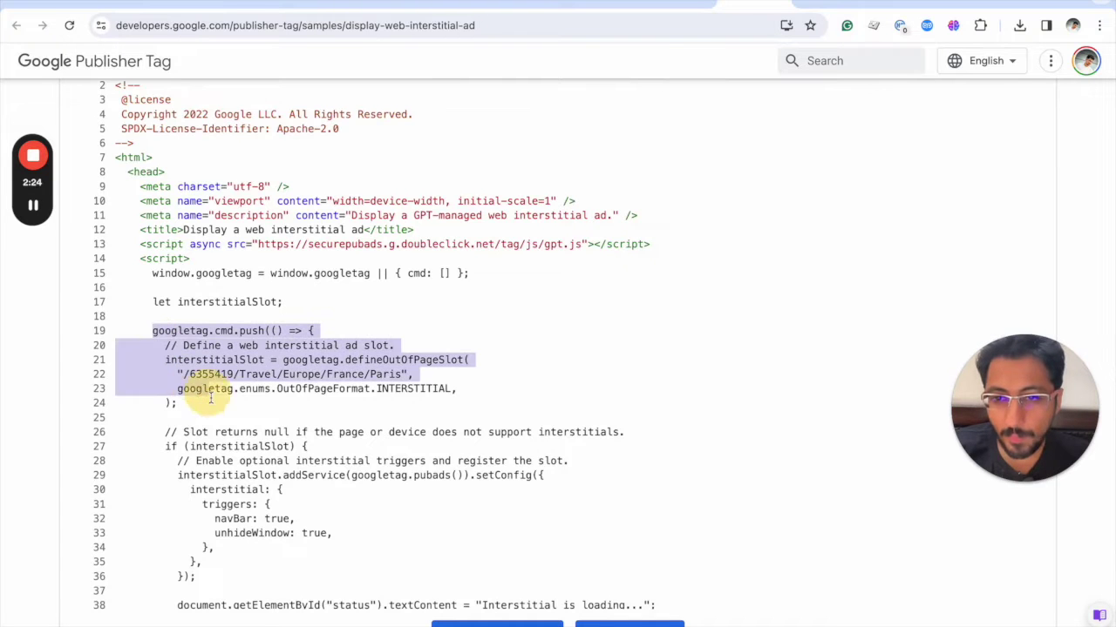
pyautogui.press('super+Tab')
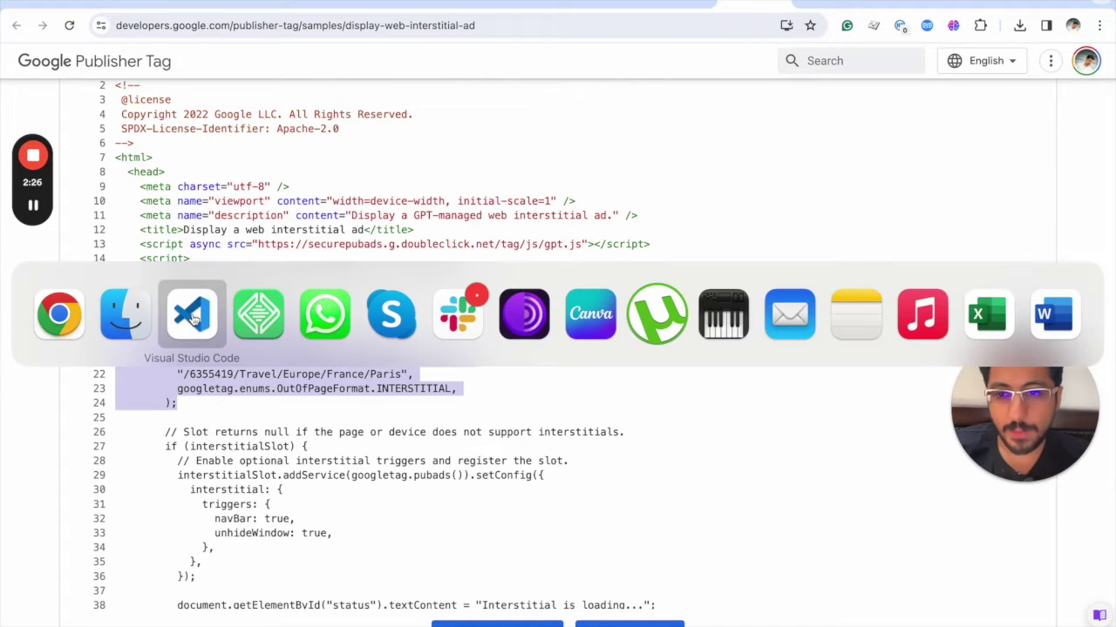
pyautogui.click(192, 315)
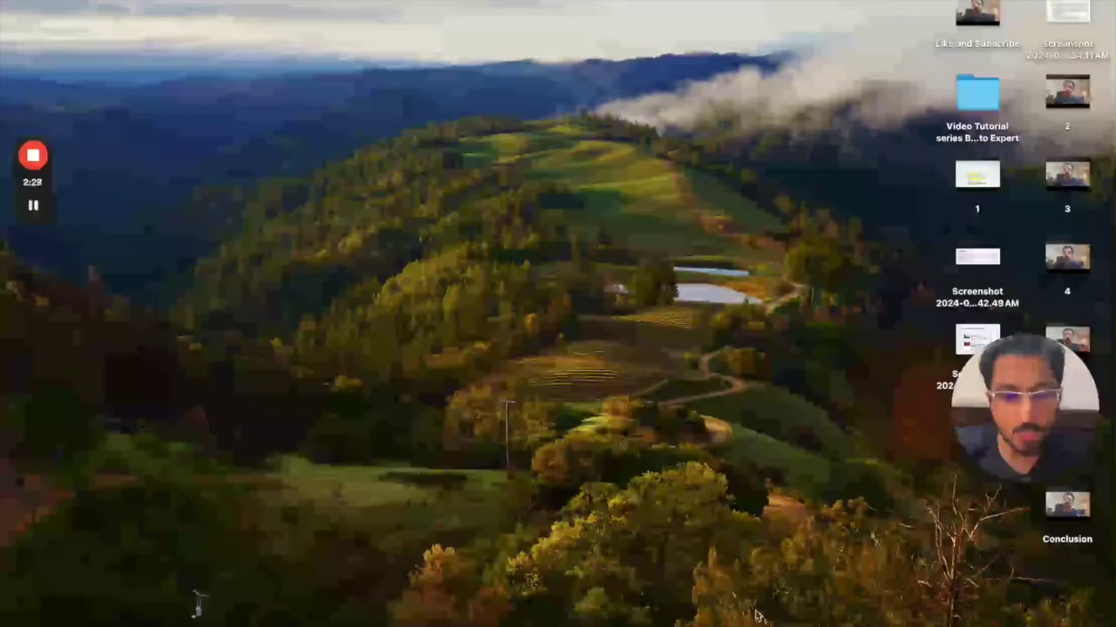
# Look up header.php's 'let interstitialSlot;' declaration in the docs sample.
pyautogui.click(612, 621)
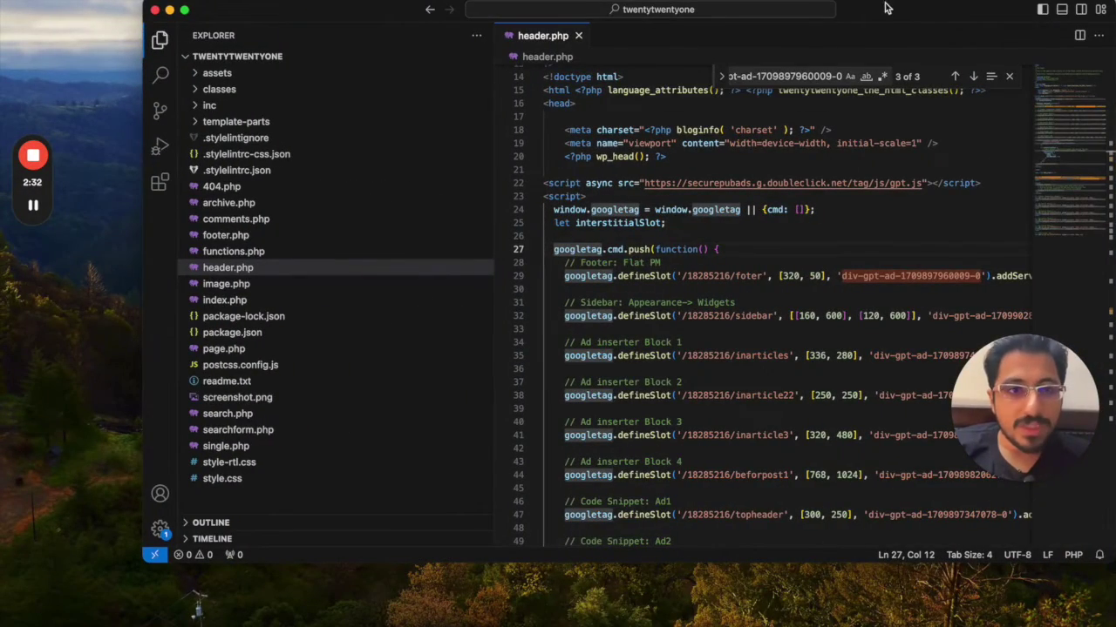
pyautogui.moveTo(884, 11); pyautogui.dragTo(742, 4)
pyautogui.tripleClick(468, 217)
pyautogui.press('super+c')
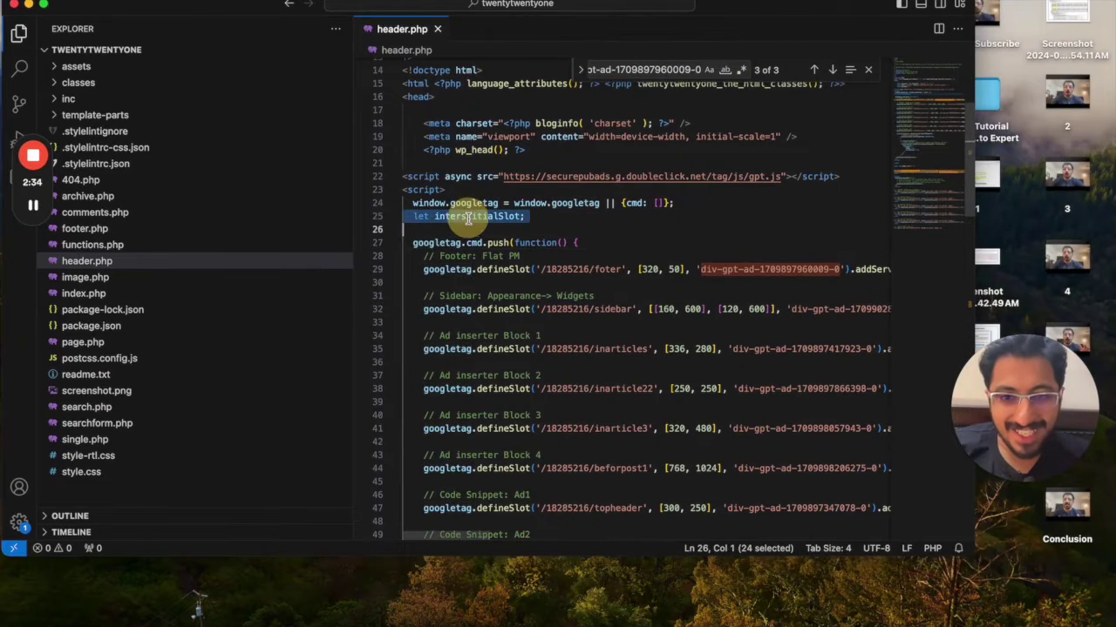
pyautogui.press('super+Tab')
pyautogui.click(130, 324)
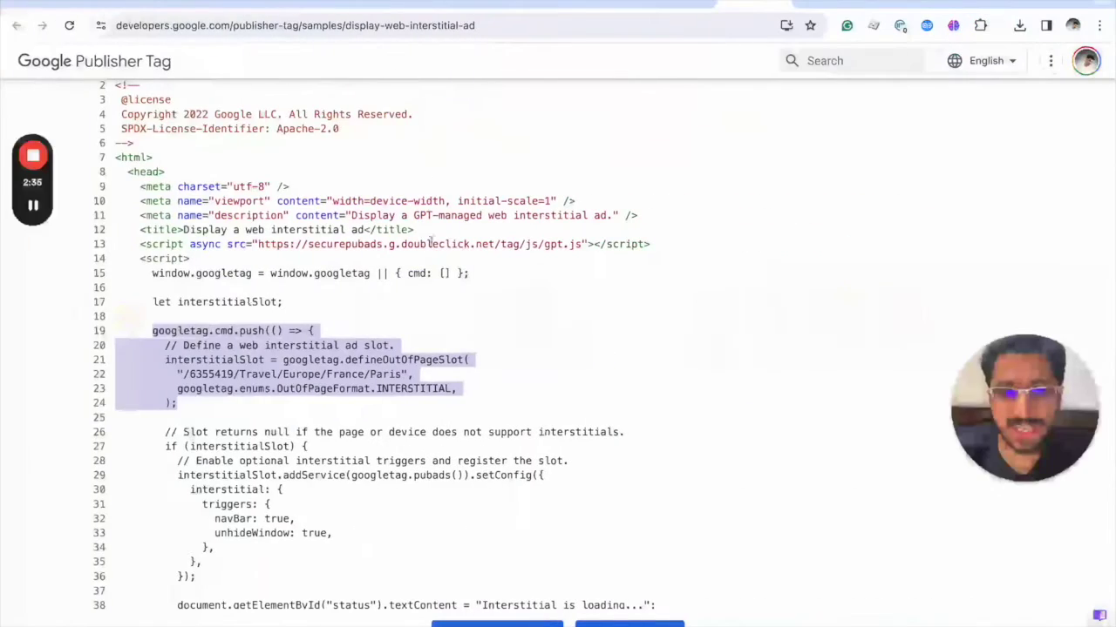
pyautogui.press('super+f')
pyautogui.press('super+v')
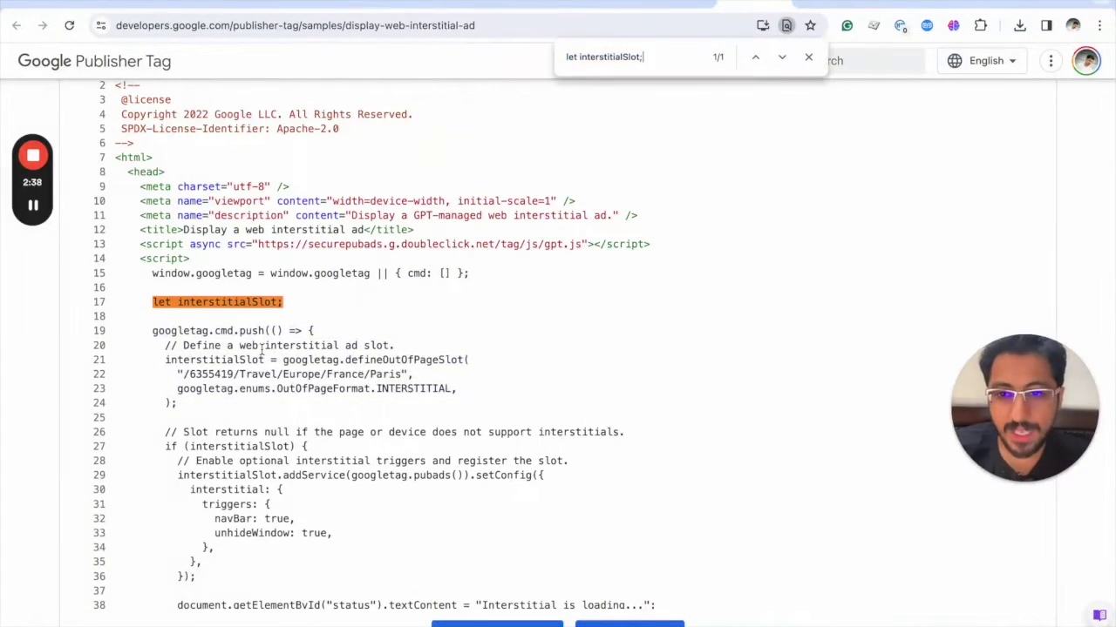
pyautogui.press('super+Tab')
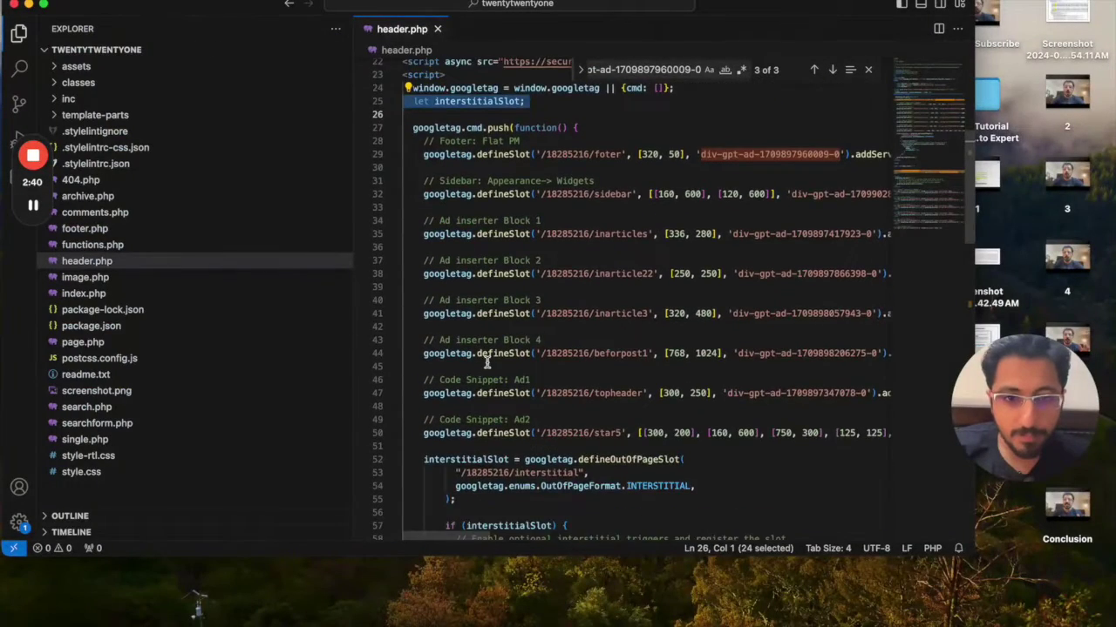
# Compare interstitialSlot on header.php line 52 with the sample's defineOutOfPageSlot call.
pyautogui.scroll(-3, 486, 363)
pyautogui.scroll(-2, 487, 363)
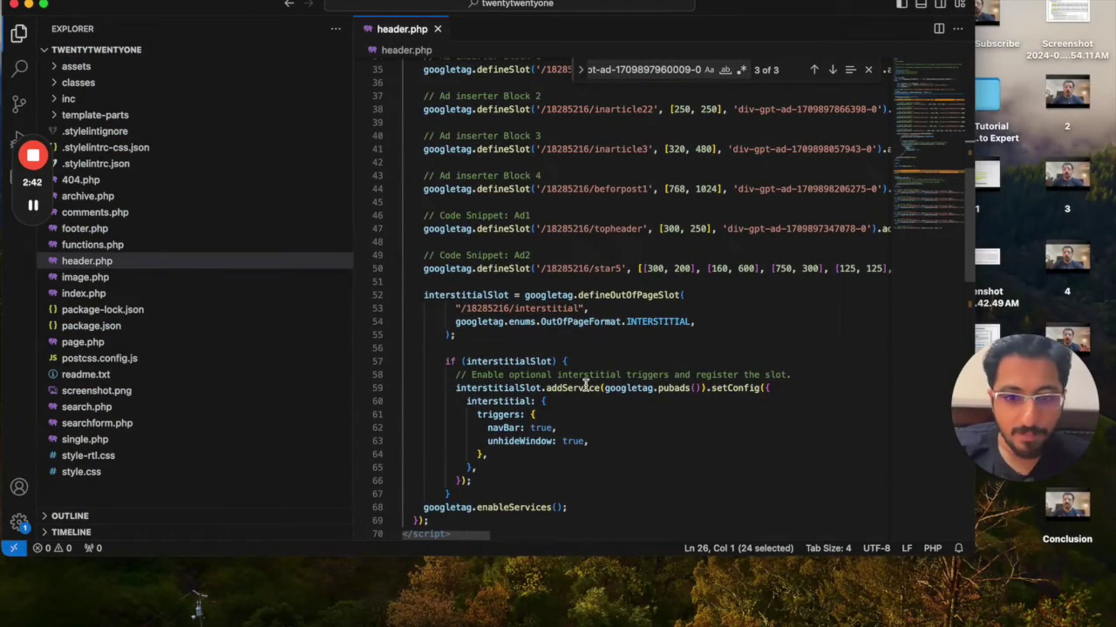
pyautogui.doubleClick(468, 296)
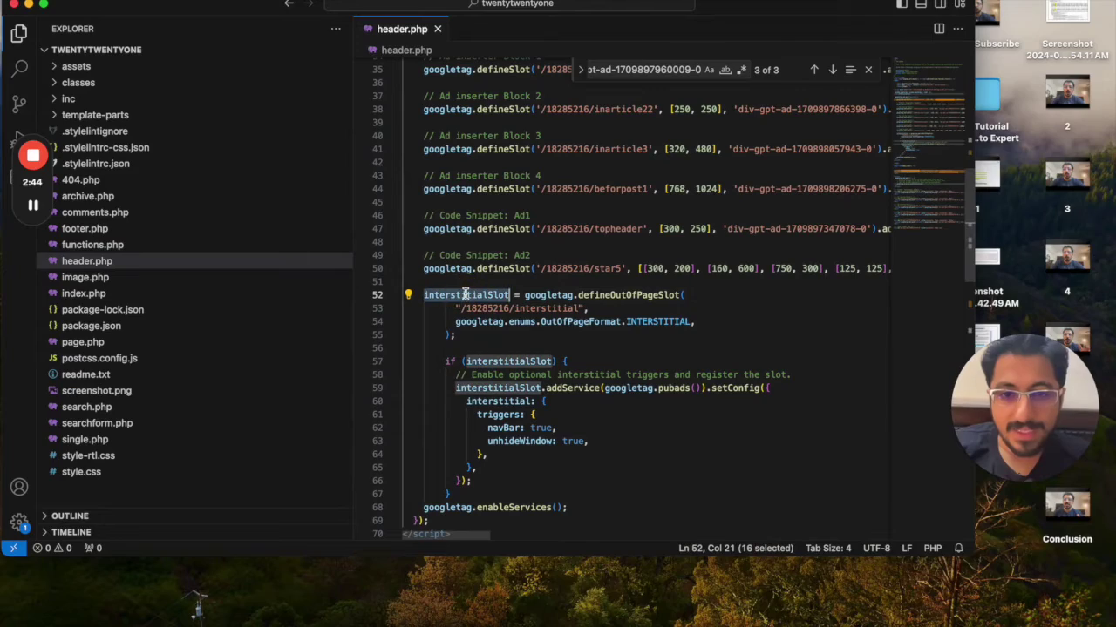
pyautogui.press('super+Tab')
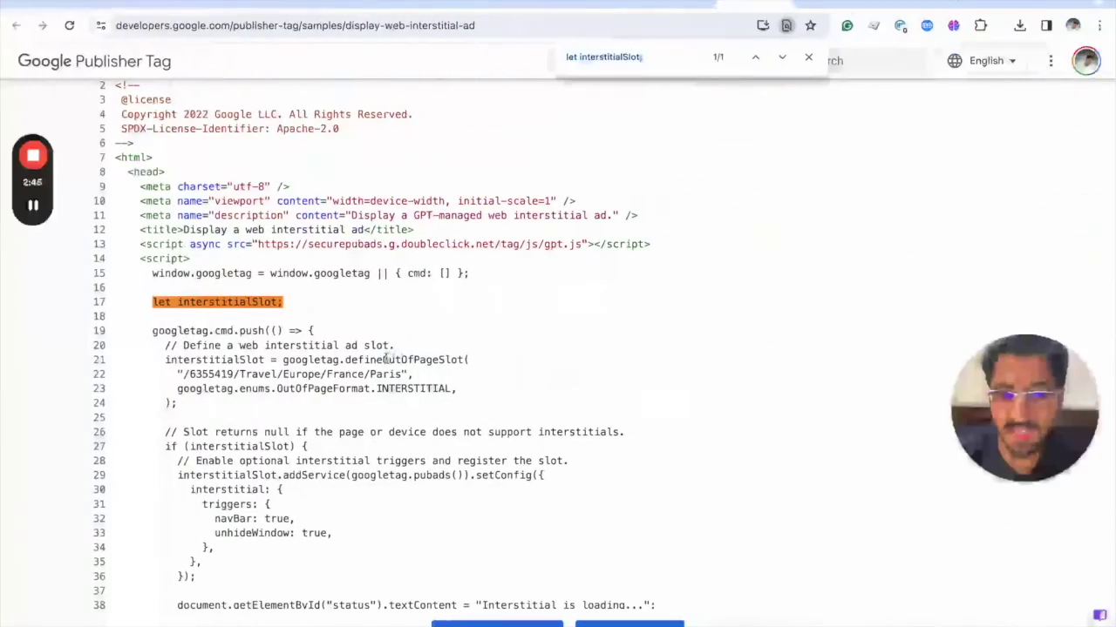
pyautogui.press('super+Tab')
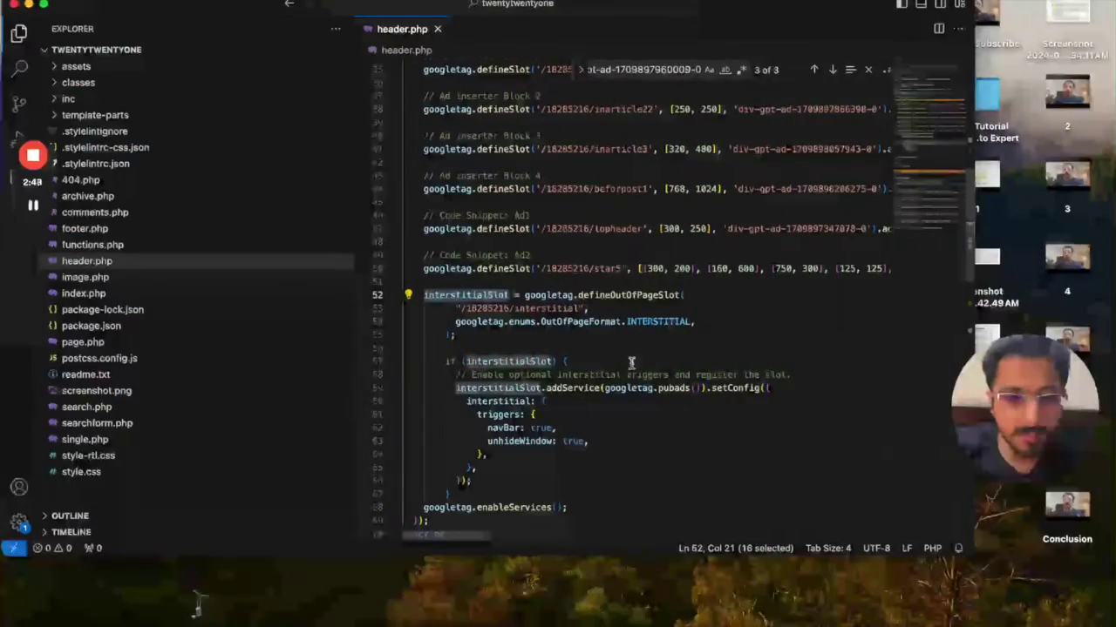
pyautogui.press('super+Tab')
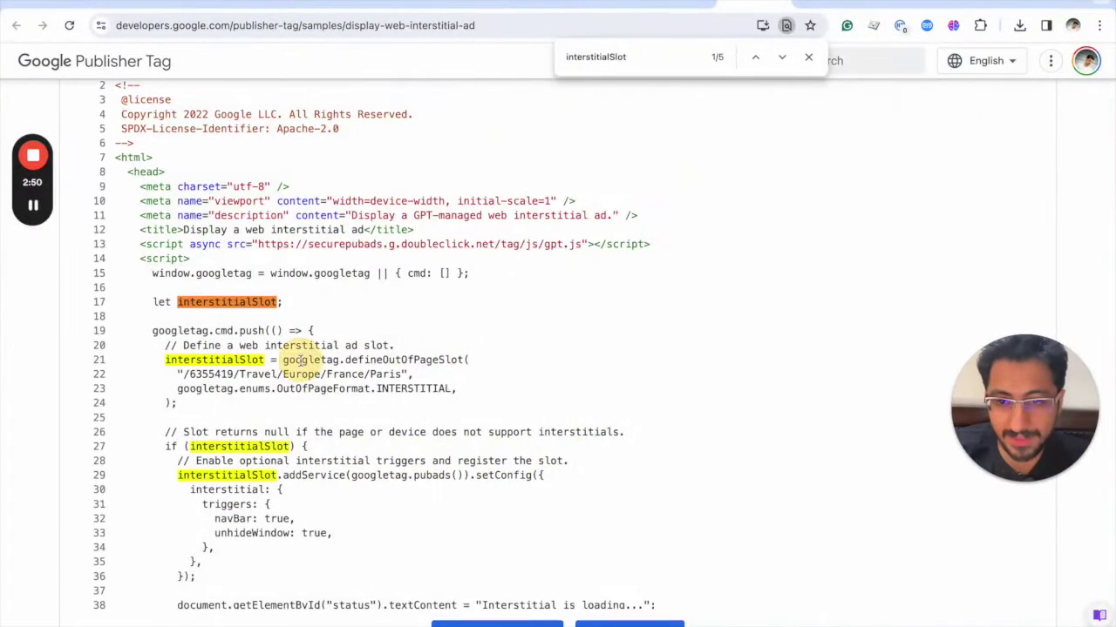
pyautogui.moveTo(282, 359)
pyautogui.mouseDown()
pyautogui.moveTo(416, 375)
pyautogui.moveTo(418, 393)
pyautogui.mouseUp()
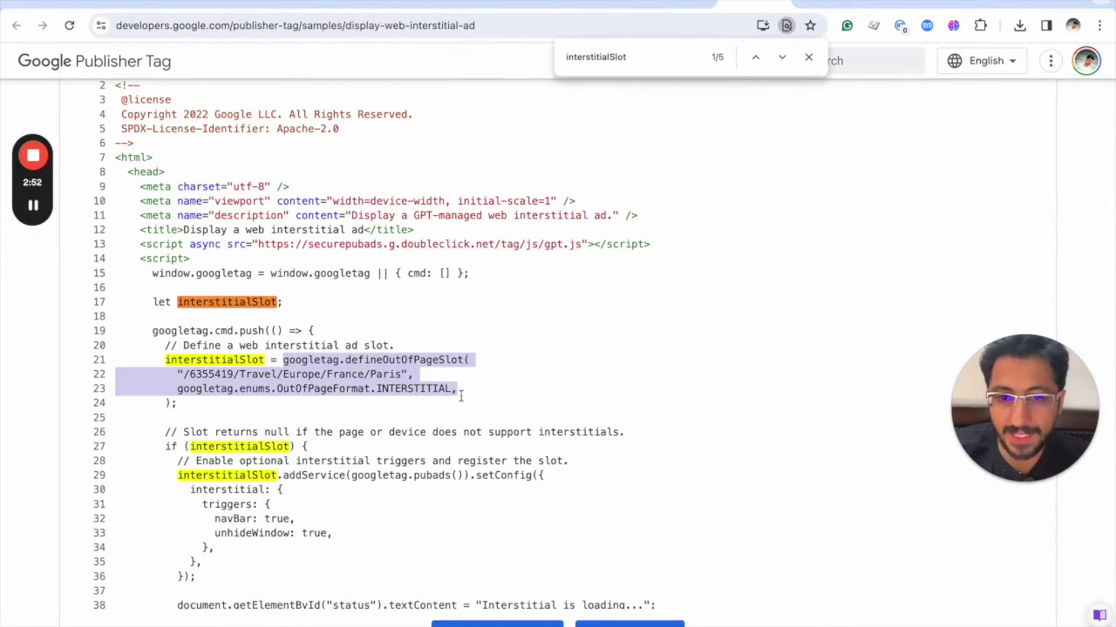
pyautogui.press('super+Tab')
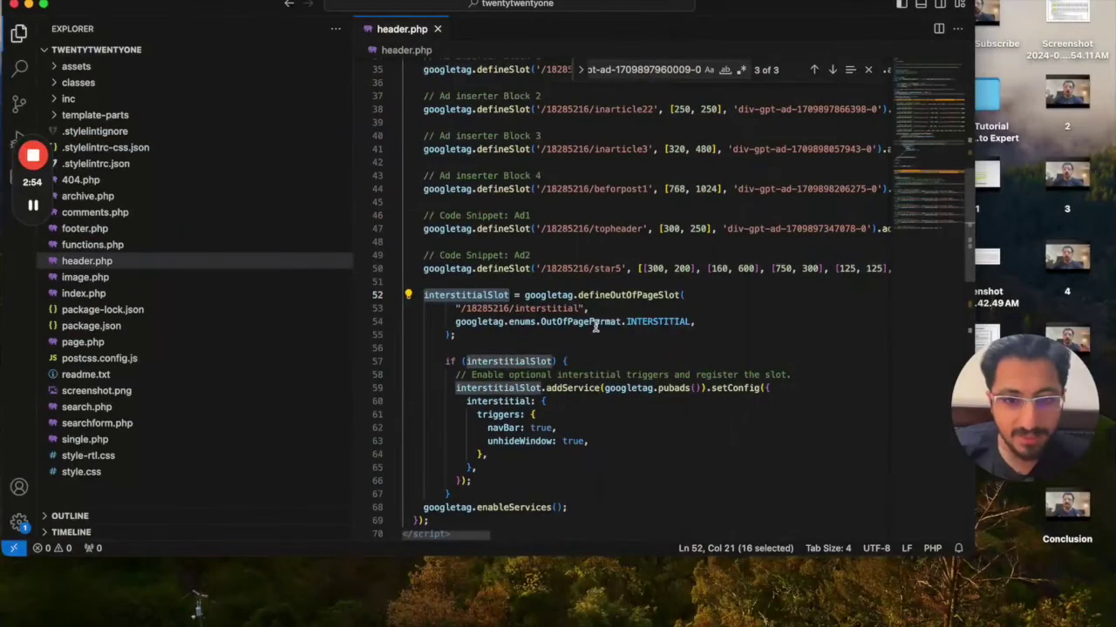
# Check the ad unit path /18285216/interstitial on line 53, then return to the docs sample.
pyautogui.doubleClick(481, 308)
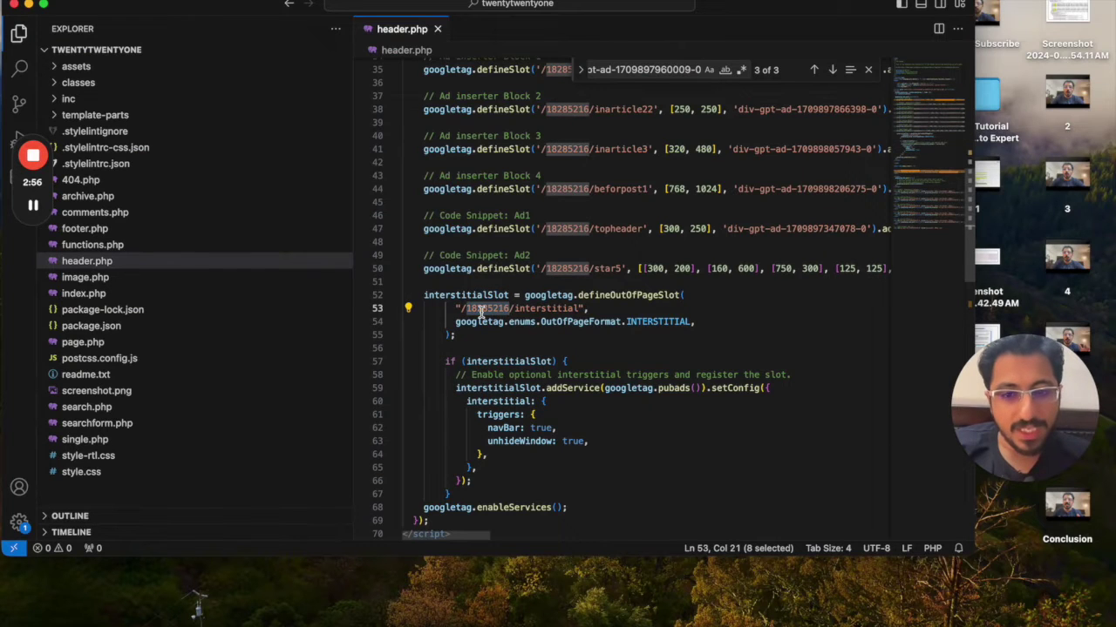
pyautogui.click(476, 309)
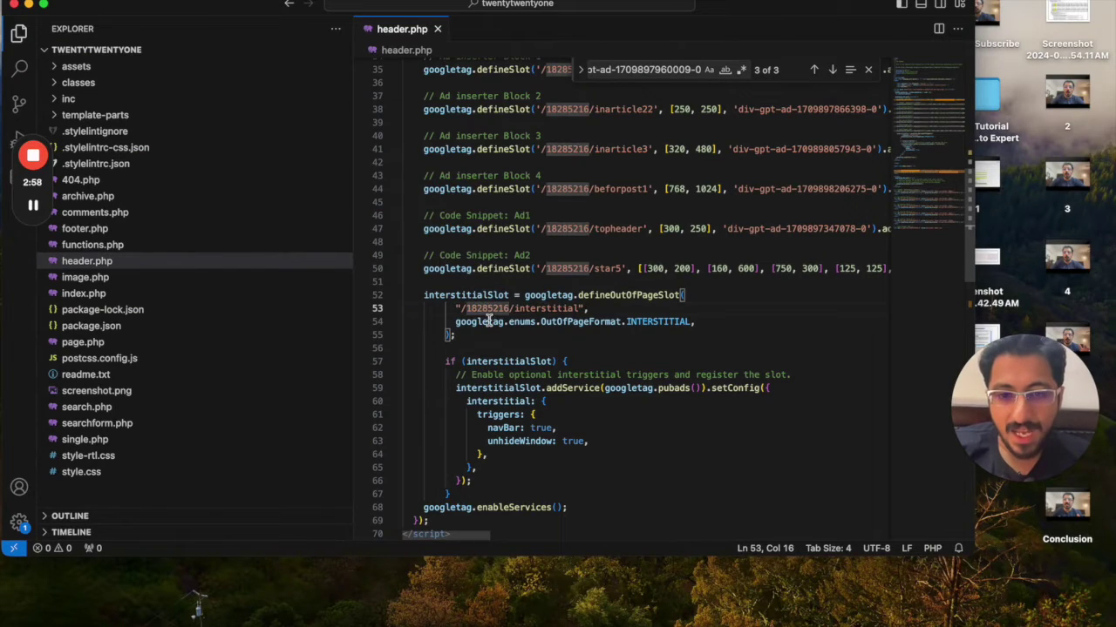
pyautogui.doubleClick(485, 308)
pyautogui.doubleClick(551, 308)
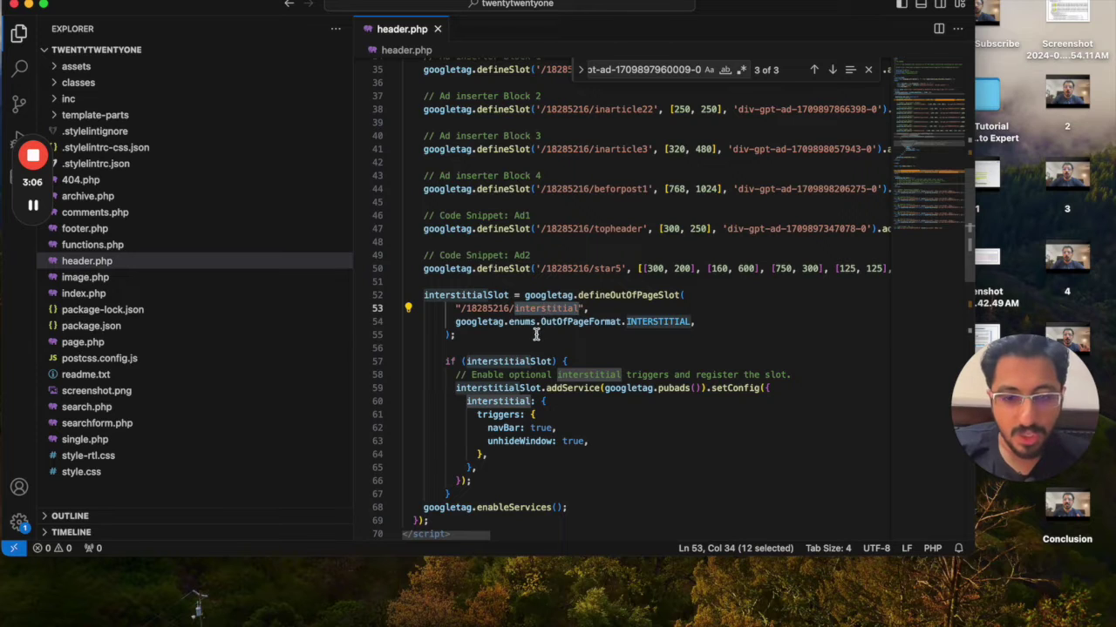
pyautogui.scroll(-2, 521, 369)
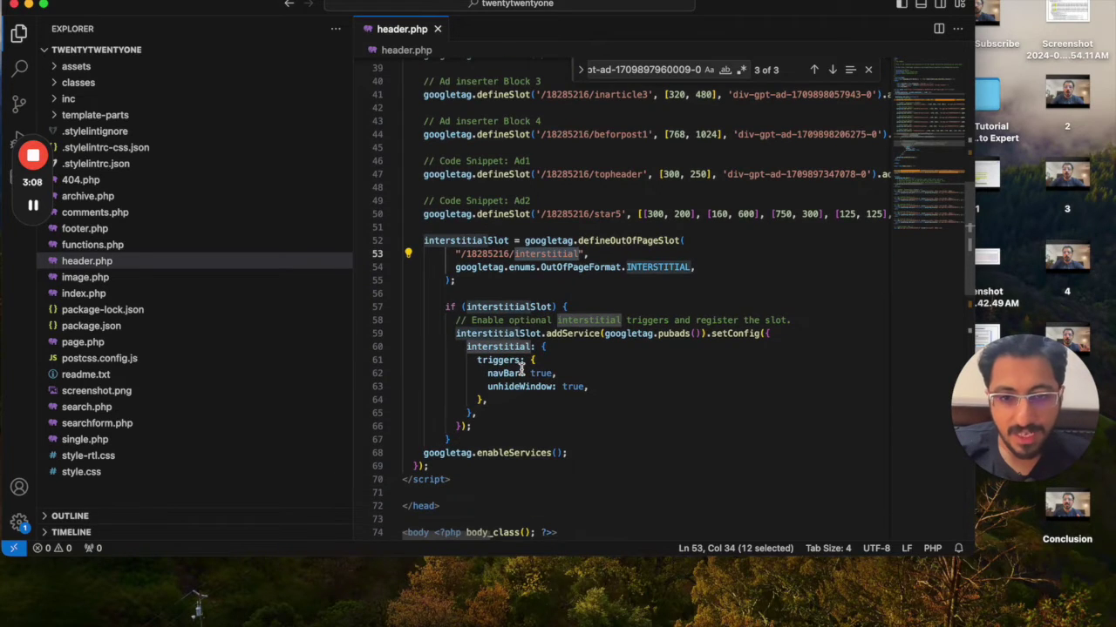
pyautogui.press('super+Tab')
pyautogui.scroll(-2, 197, 536)
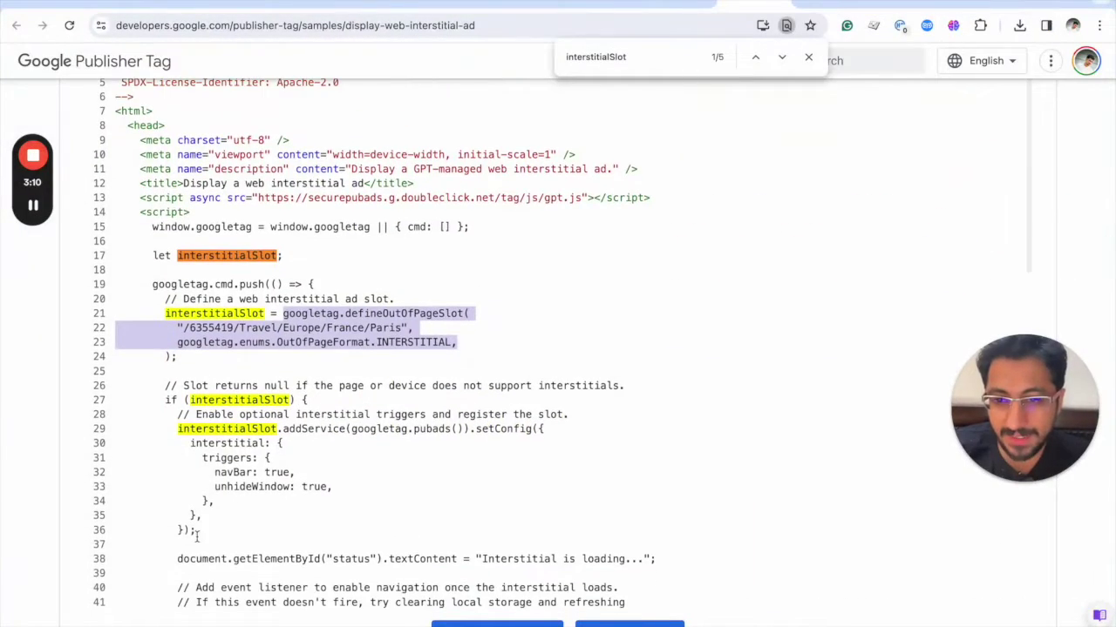
# Select the sample's interstitial display script block, lines 95–101.
pyautogui.moveTo(197, 536); pyautogui.dragTo(150, 299)
pyautogui.scroll(-1, 149, 294)
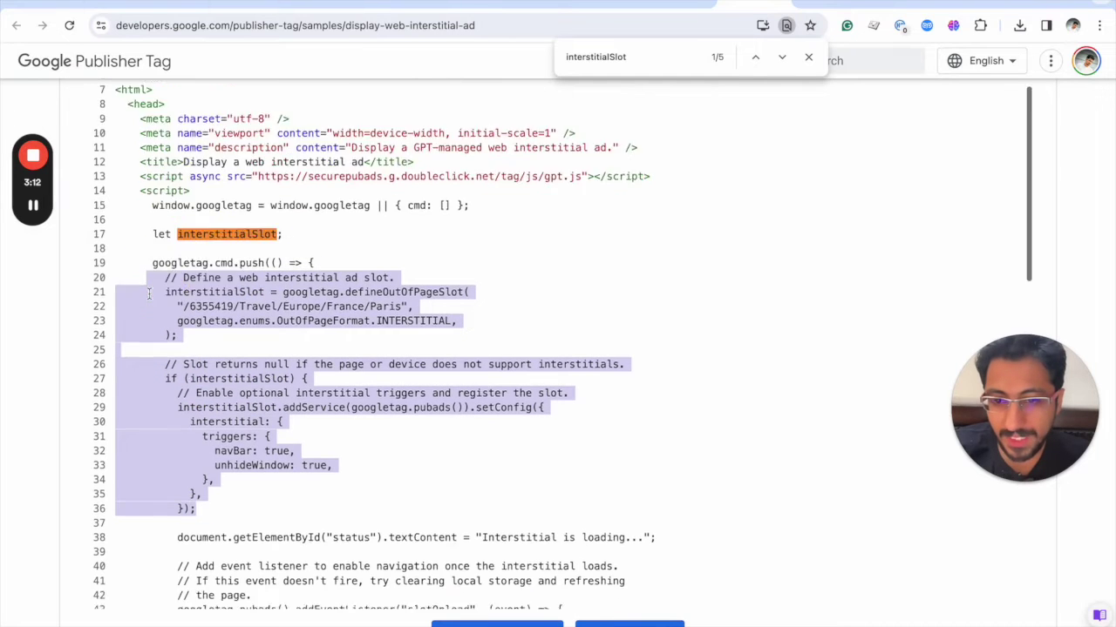
pyautogui.scroll(-4, 157, 322)
pyautogui.scroll(-1, 166, 348)
pyautogui.scroll(-3, 174, 366)
pyautogui.scroll(-1, 177, 377)
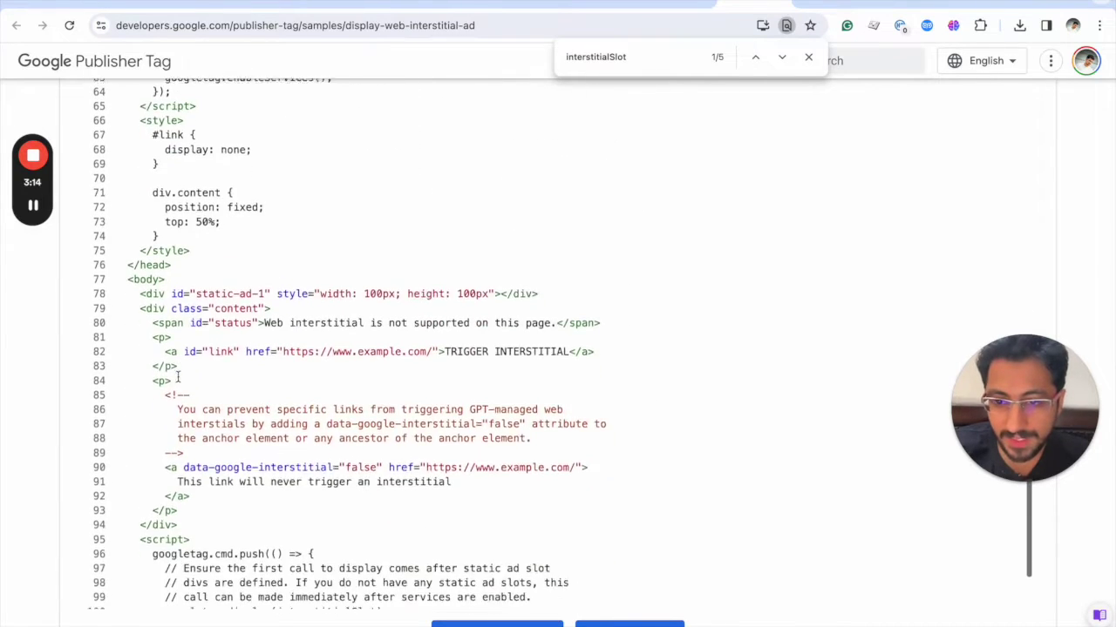
pyautogui.scroll(-2, 178, 376)
pyautogui.moveTo(133, 459); pyautogui.dragTo(223, 550)
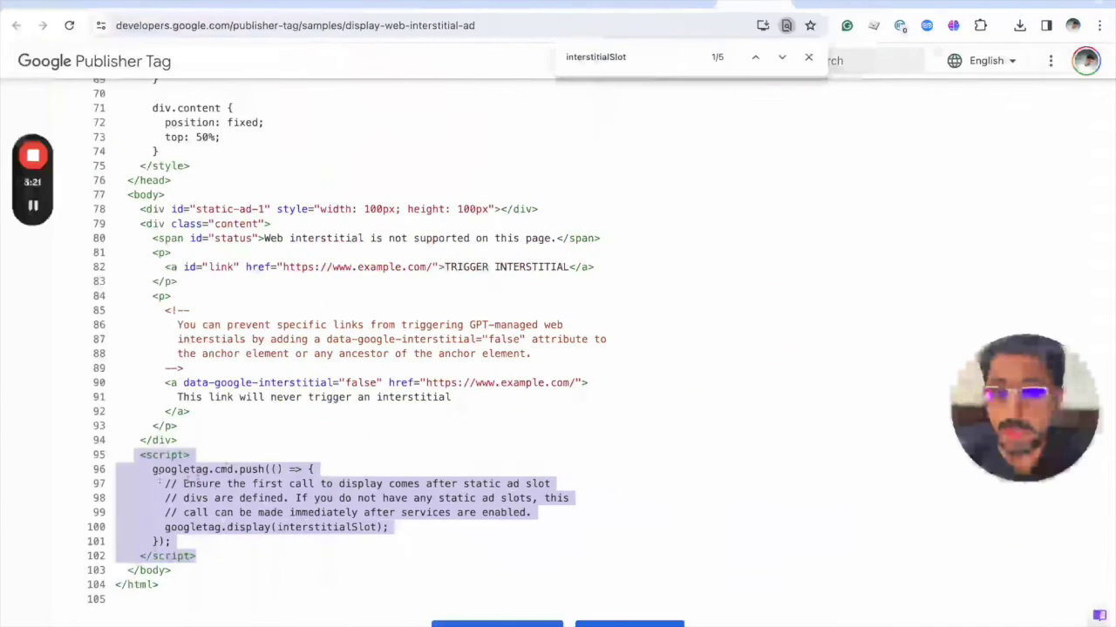
pyautogui.moveTo(140, 455); pyautogui.dragTo(223, 546)
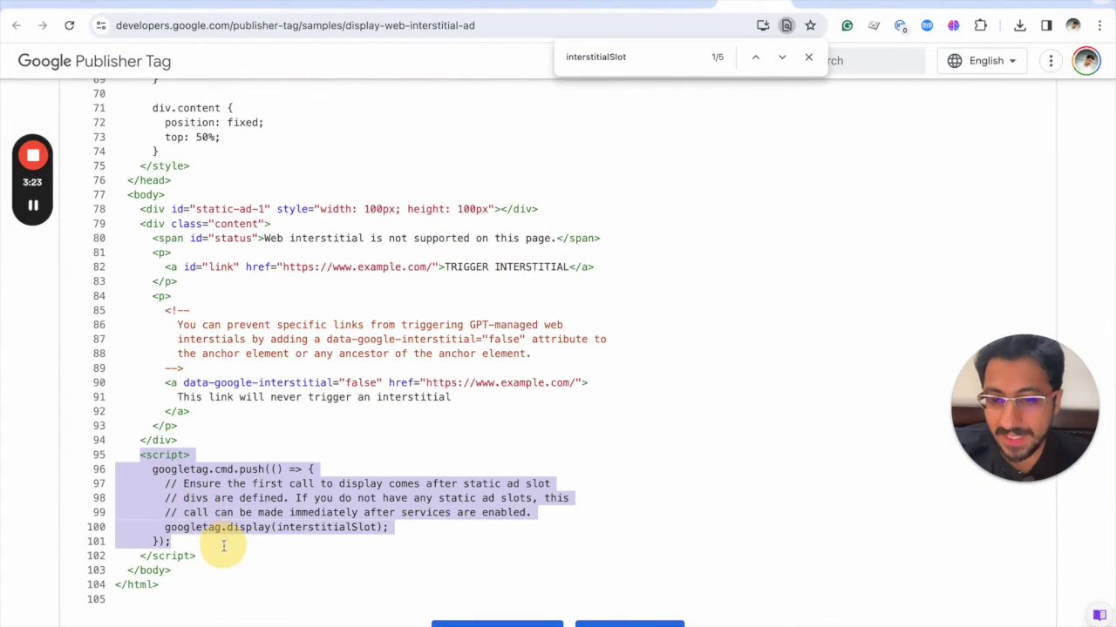
# Select the matching display script in header.php, lines 81–88.
pyautogui.press('super+Tab')
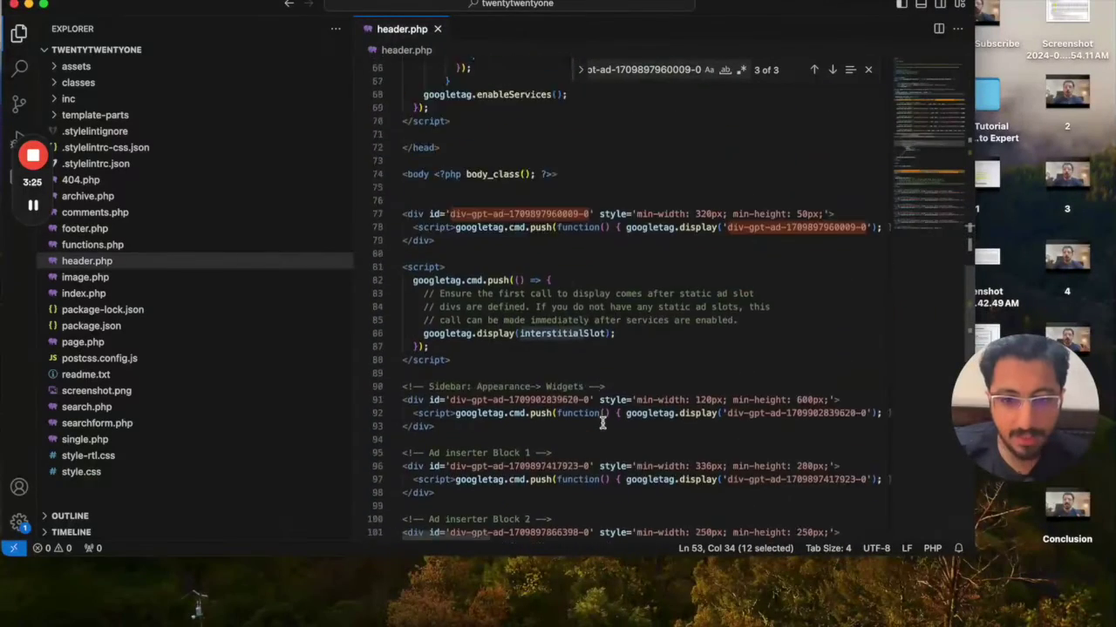
pyautogui.scroll(-5, 601, 423)
pyautogui.scroll(4, 602, 423)
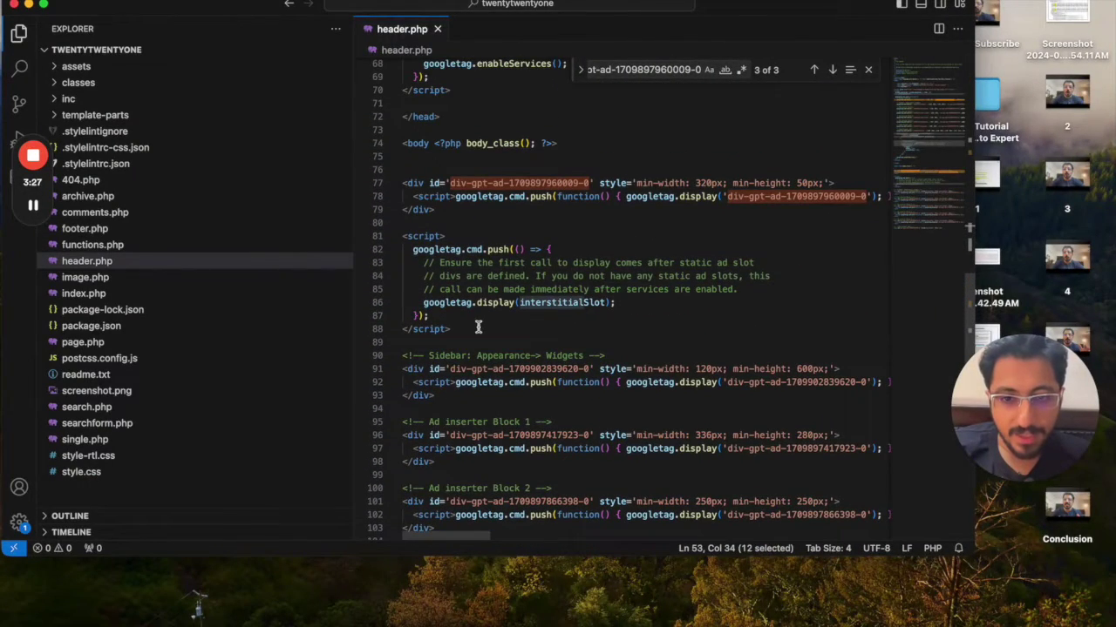
pyautogui.moveTo(451, 329); pyautogui.dragTo(402, 233)
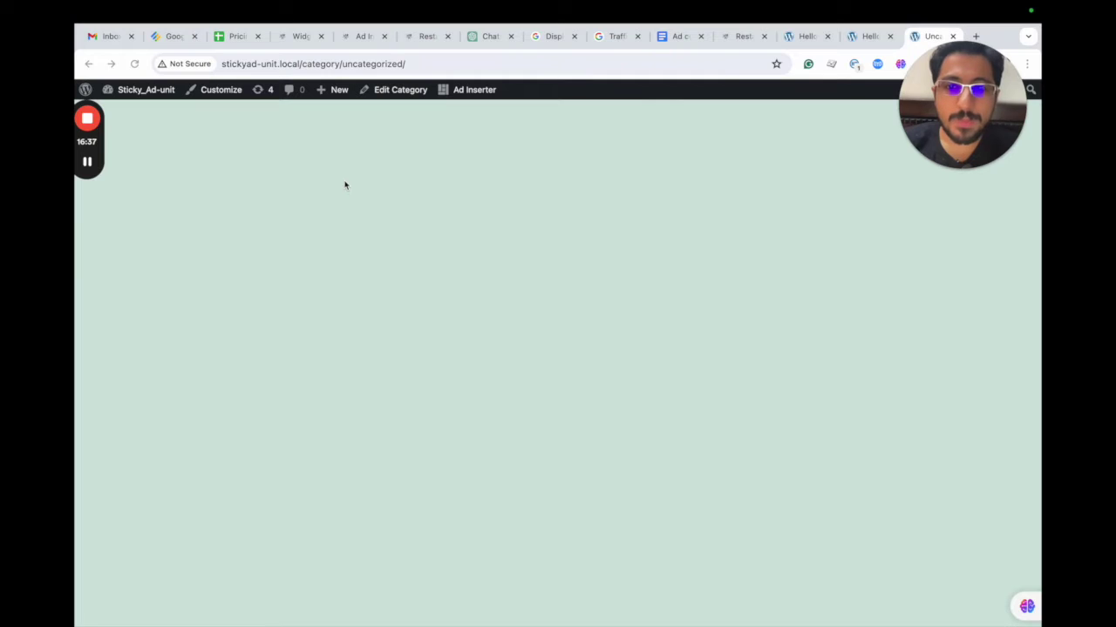
# Select header.php lines 52–67 with the interstitialSlot definition and triggers, then return to the browser.
pyautogui.press('super+Tab')
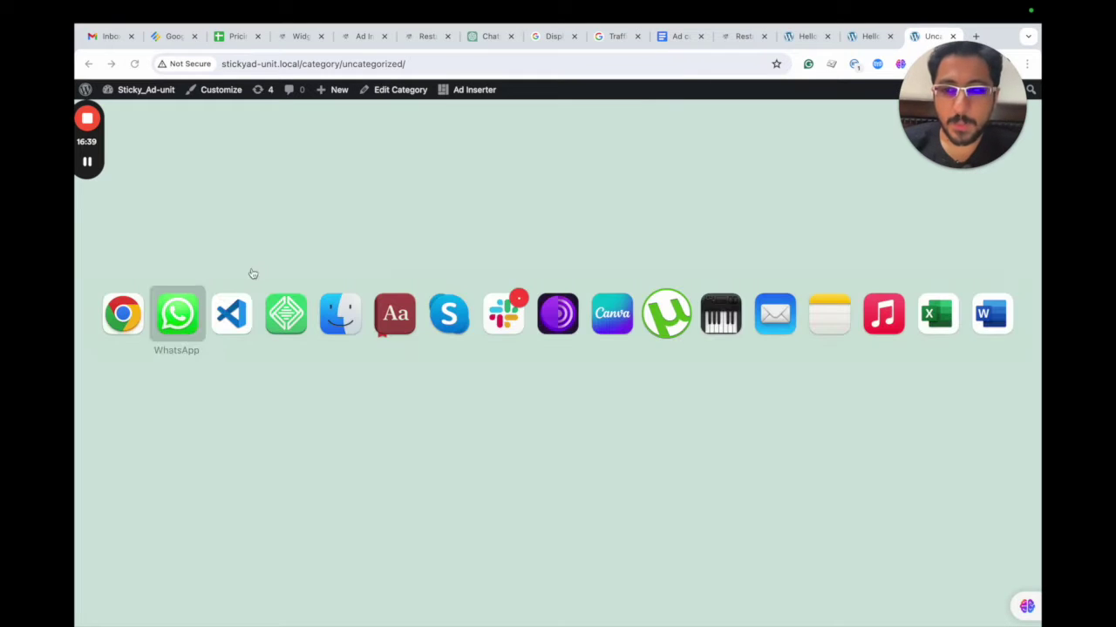
pyautogui.press('super+Tab')
pyautogui.scroll(-2, 615, 355)
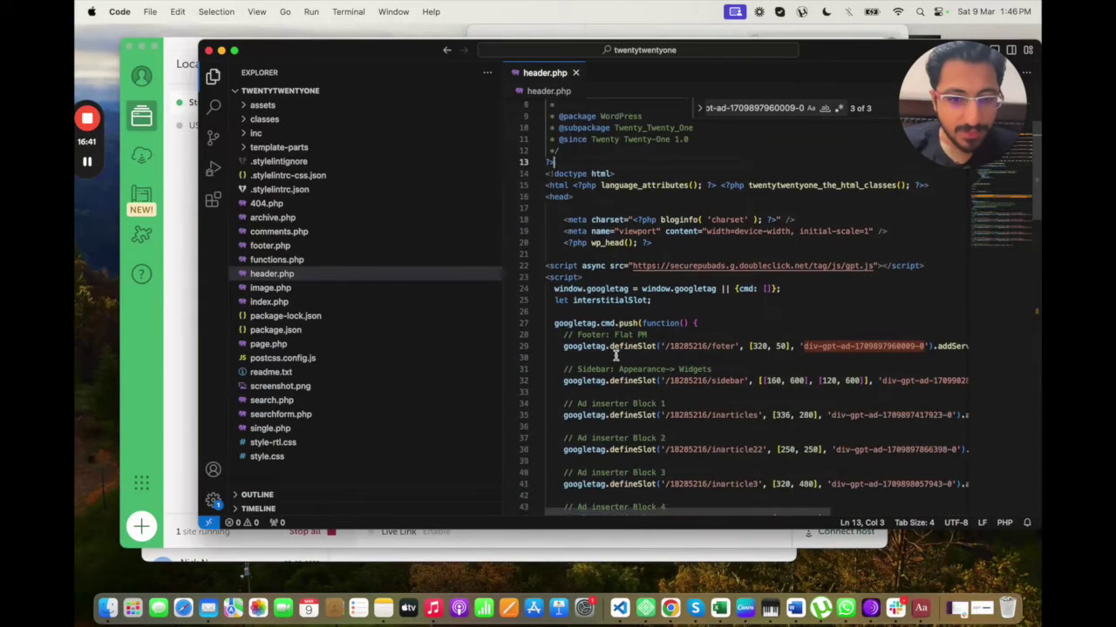
pyautogui.scroll(-6, 615, 354)
pyautogui.scroll(-4, 616, 355)
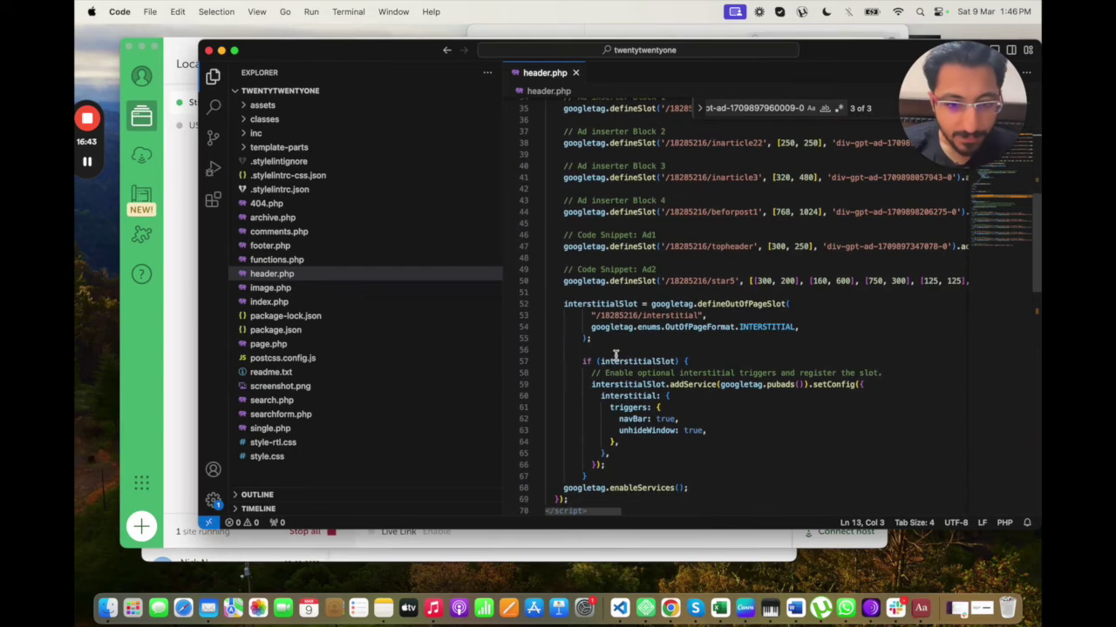
pyautogui.scroll(-2, 616, 355)
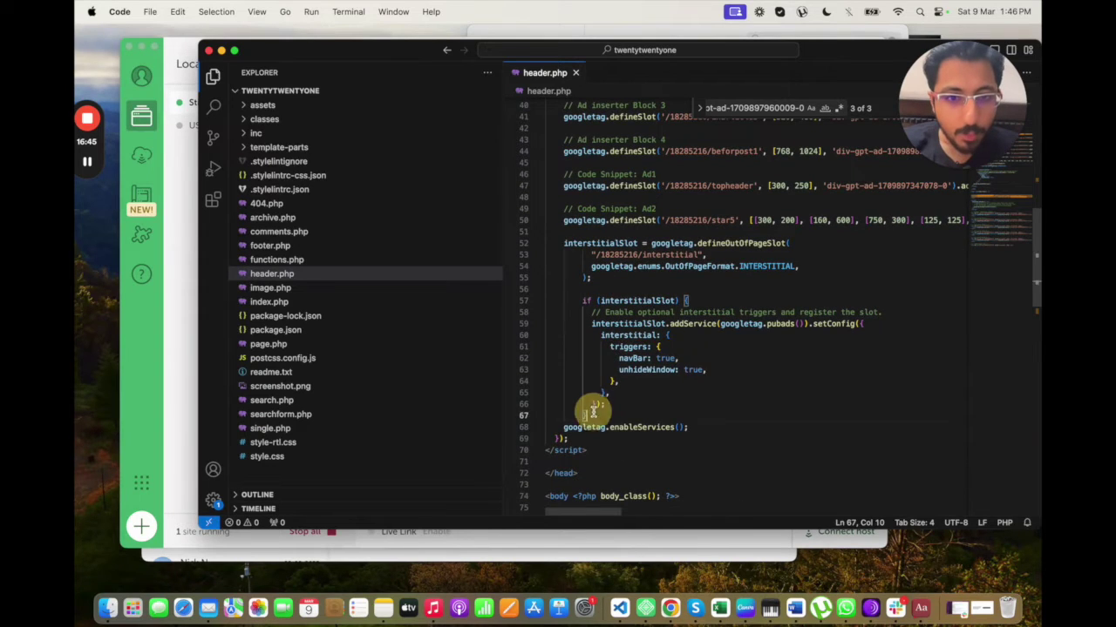
pyautogui.moveTo(592, 411); pyautogui.dragTo(548, 243)
pyautogui.hotkey('ctrl', 'Right')
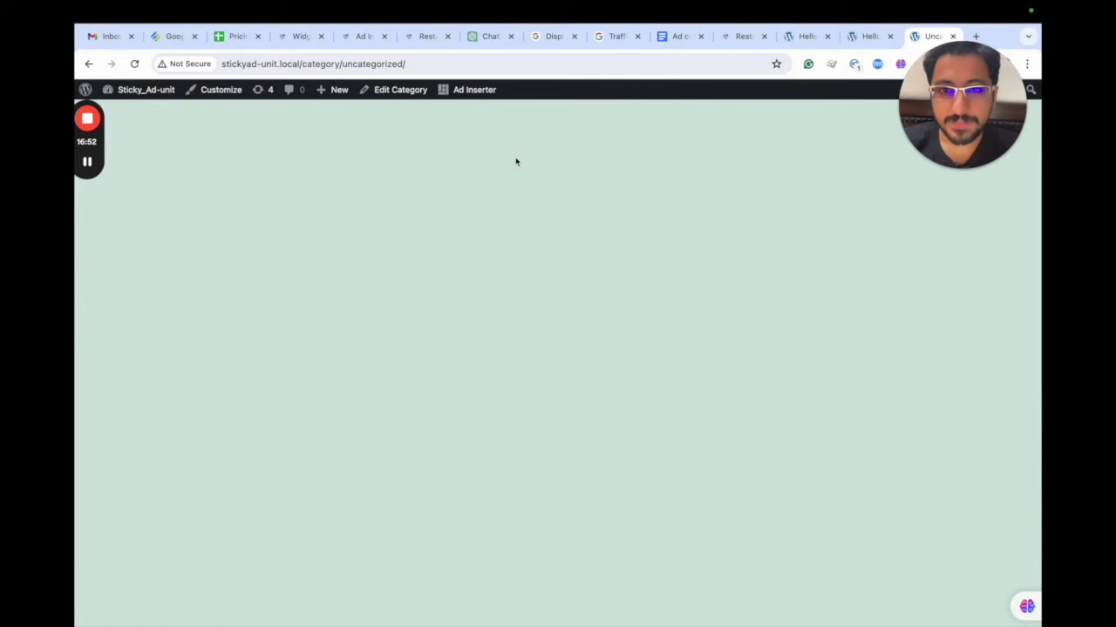
# Cycle through the browser tabs to the Restaurant Menu admin's Ad Inserter settings.
pyautogui.click(484, 36)
pyautogui.click(553, 36)
pyautogui.click(610, 36)
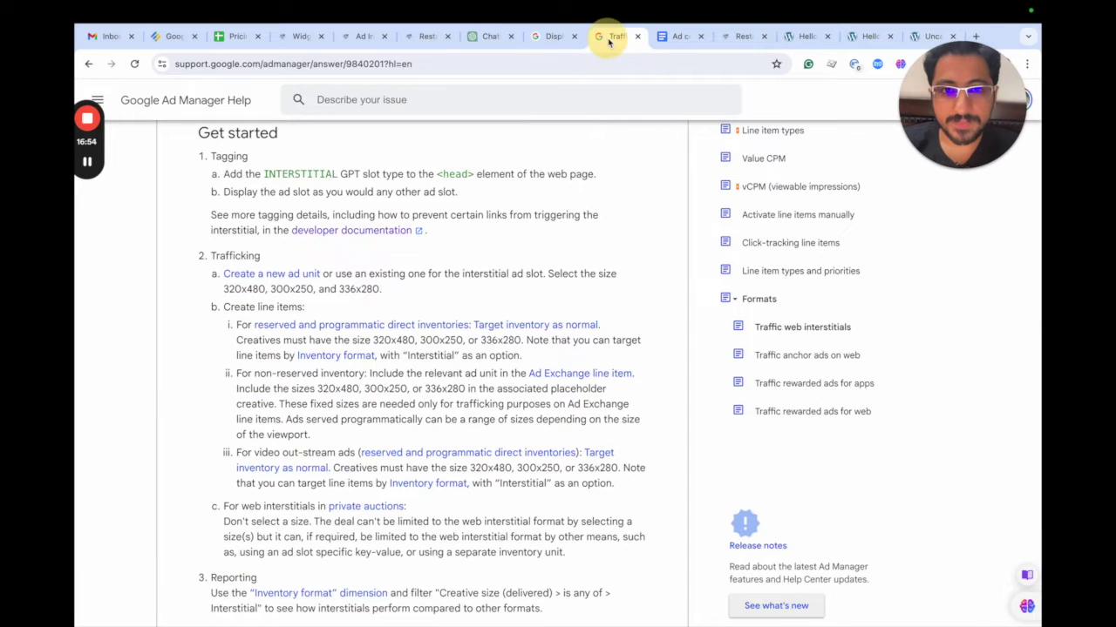
pyautogui.scroll(3, 485, 240)
pyautogui.scroll(5, 484, 240)
pyautogui.click(423, 36)
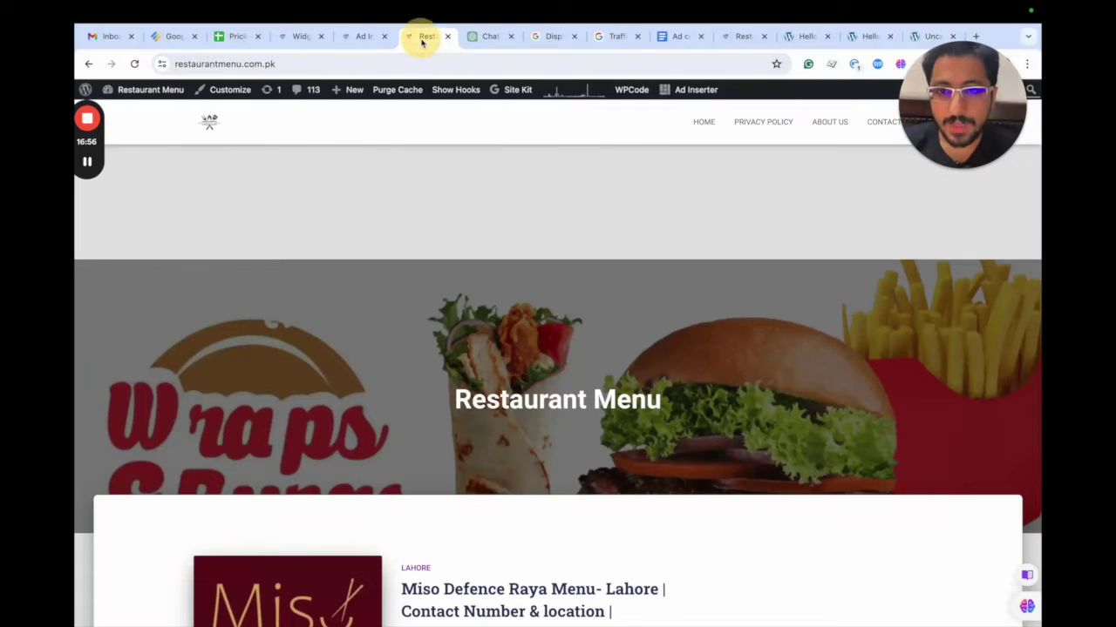
pyautogui.click(368, 36)
pyautogui.click(104, 589)
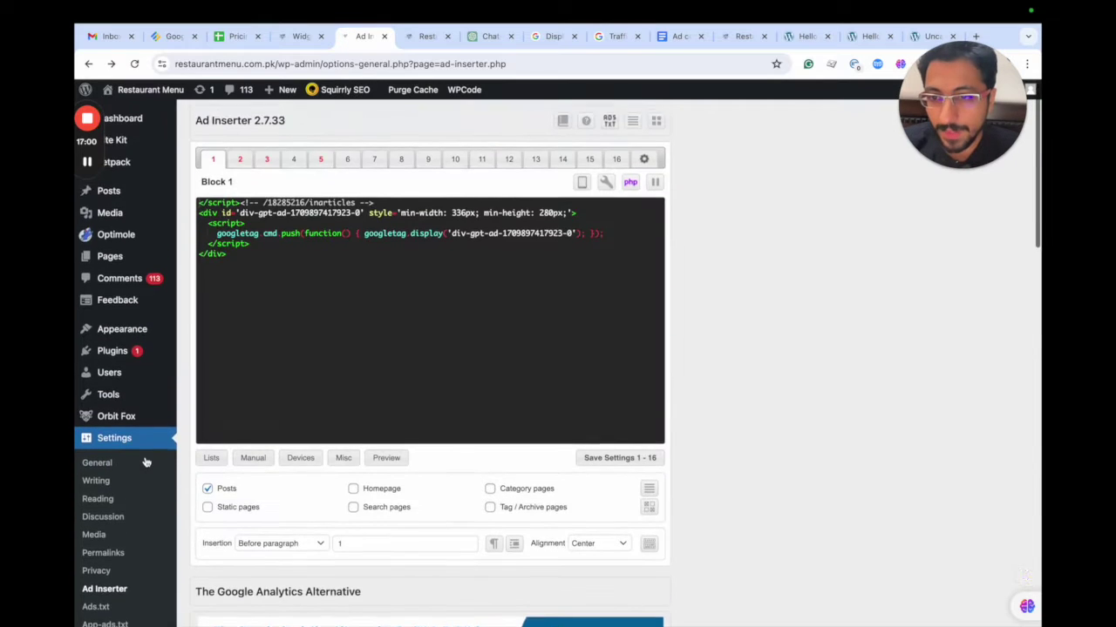
# Go to WPCode's Header & Footer page and scroll through the existing gpt.js slot code.
pyautogui.scroll(-5, 146, 462)
pyautogui.scroll(-2, 146, 462)
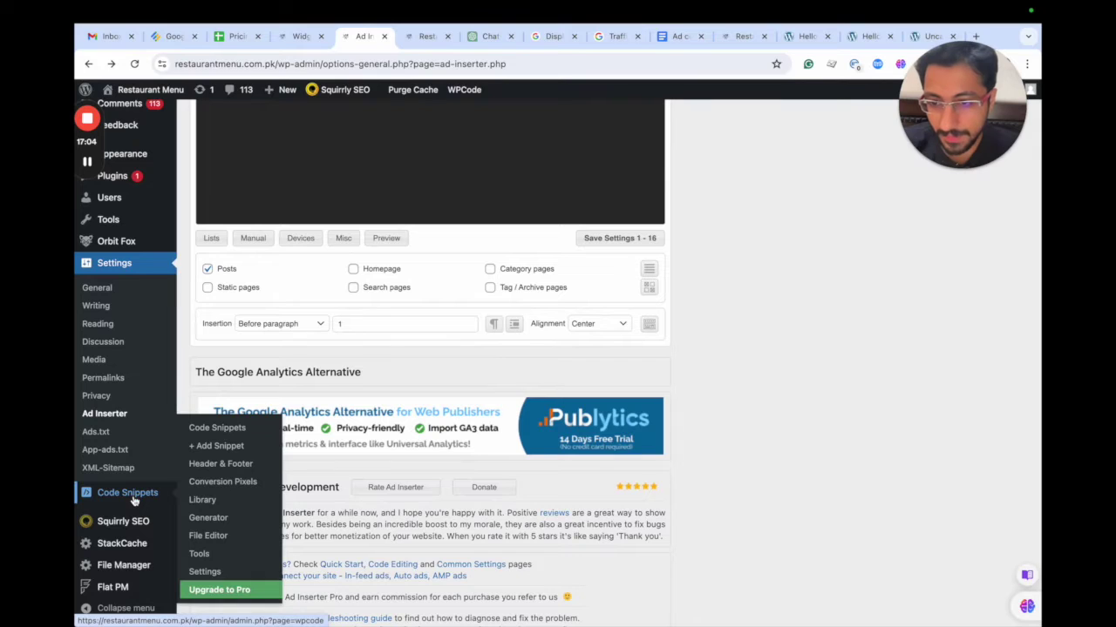
pyautogui.click(211, 464)
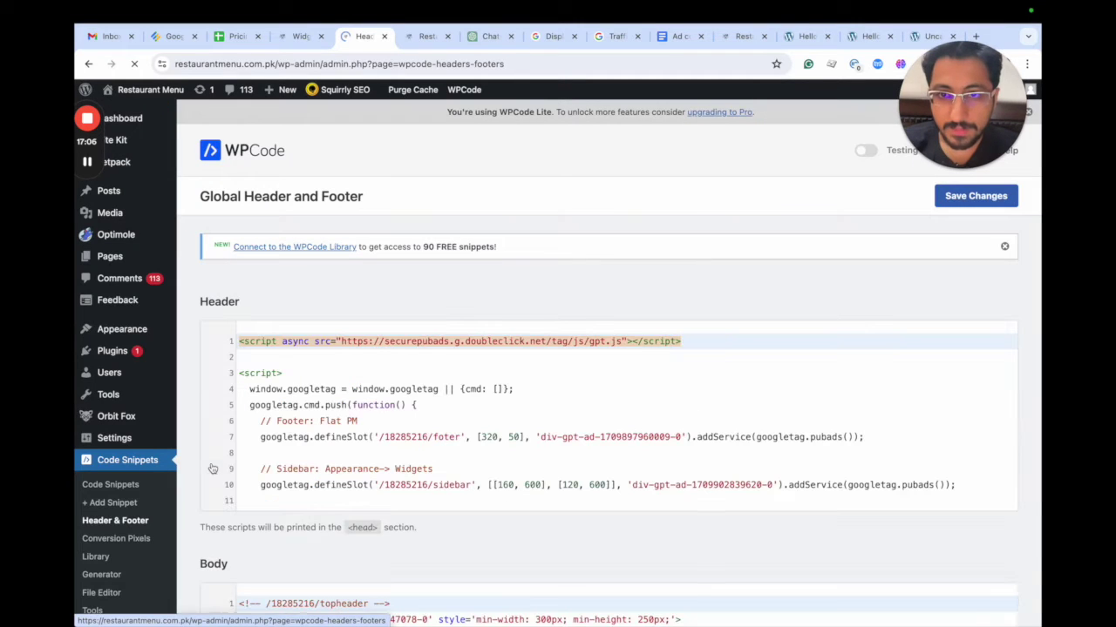
pyautogui.scroll(-1, 336, 283)
pyautogui.scroll(-1, 339, 384)
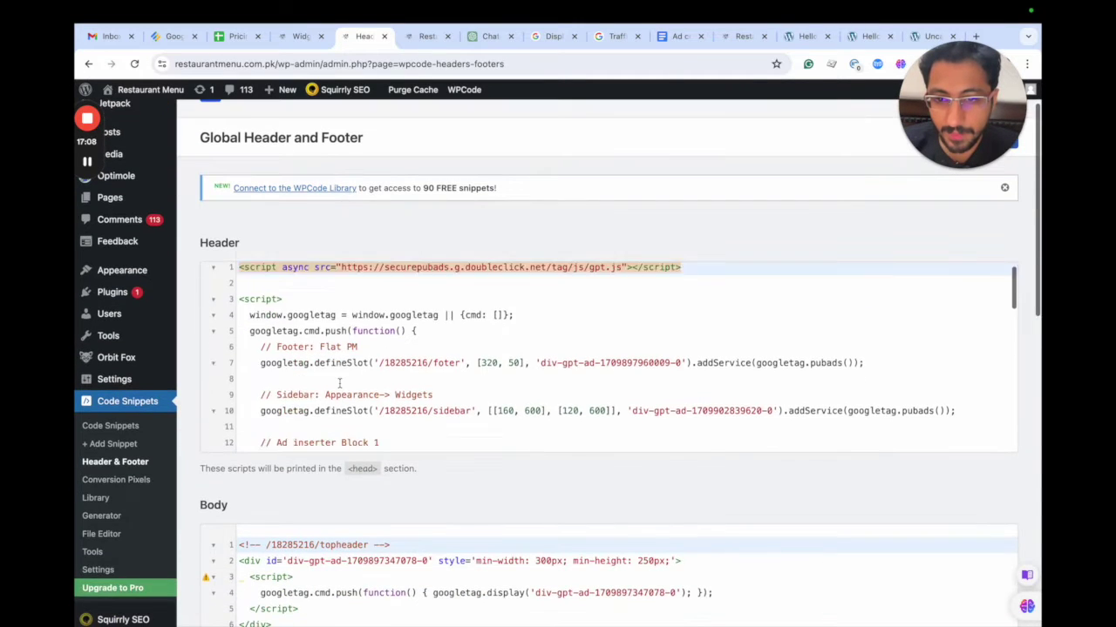
pyautogui.scroll(-3, 339, 384)
pyautogui.scroll(-3, 339, 383)
pyautogui.scroll(-3, 339, 385)
pyautogui.scroll(2, 339, 383)
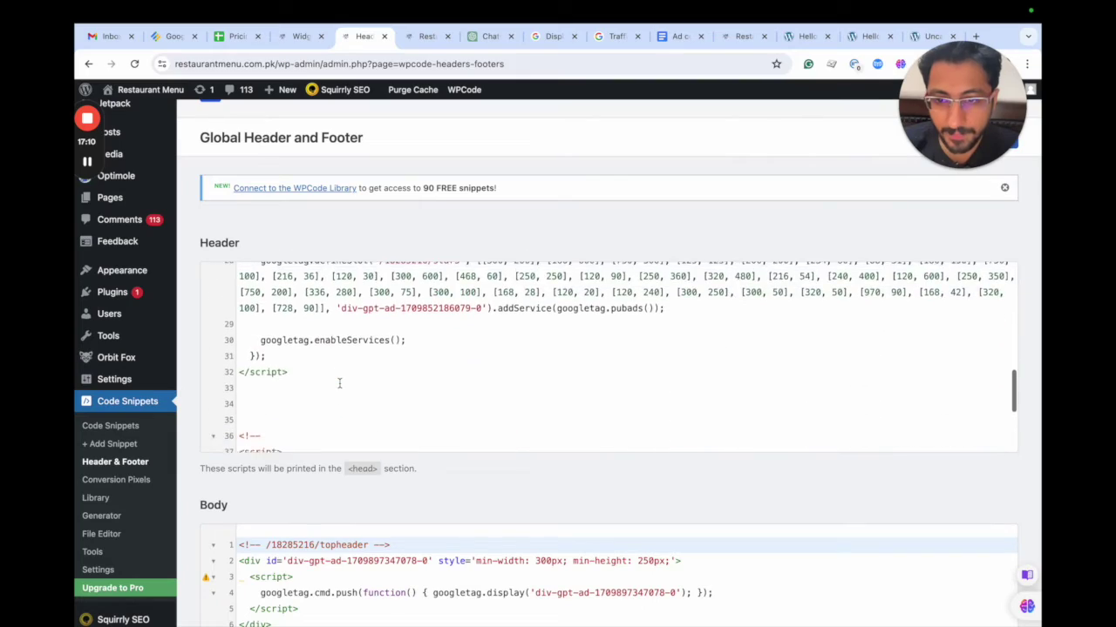
# Compare header.php with the WPCode page and scroll down to the Header code's Ad2 line.
pyautogui.scroll(2, 339, 380)
pyautogui.scroll(3, 339, 384)
pyautogui.hotkey('ctrl', 'Left')
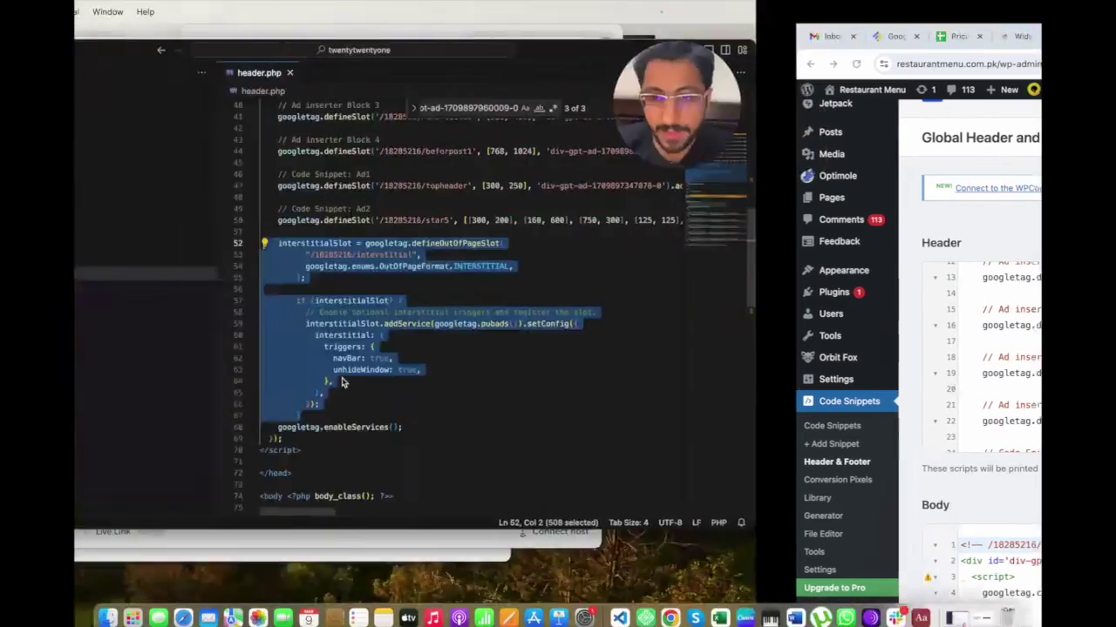
pyautogui.hotkey('ctrl', 'Right')
pyautogui.hotkey('ctrl', 'Left')
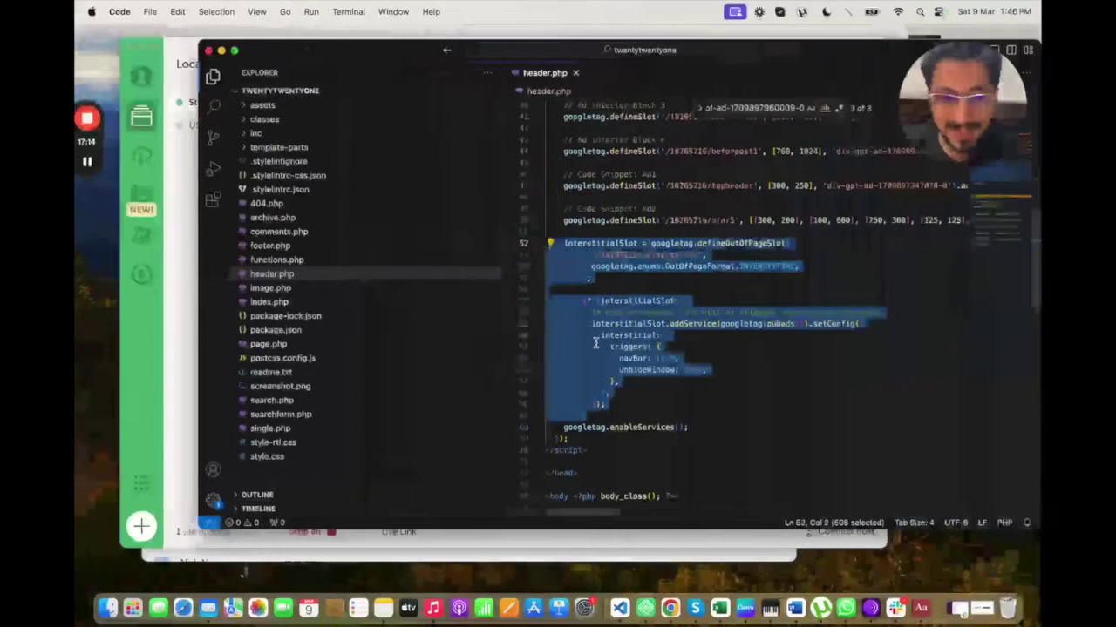
pyautogui.hotkey('ctrl', 'Right')
pyautogui.scroll(-3, 468, 428)
pyautogui.scroll(-2, 468, 428)
pyautogui.scroll(-2, 467, 428)
pyautogui.scroll(-1, 466, 428)
# Paste the interstitialSlot definition and triggers on a new line after the Ad2 slot.
pyautogui.click(698, 360)
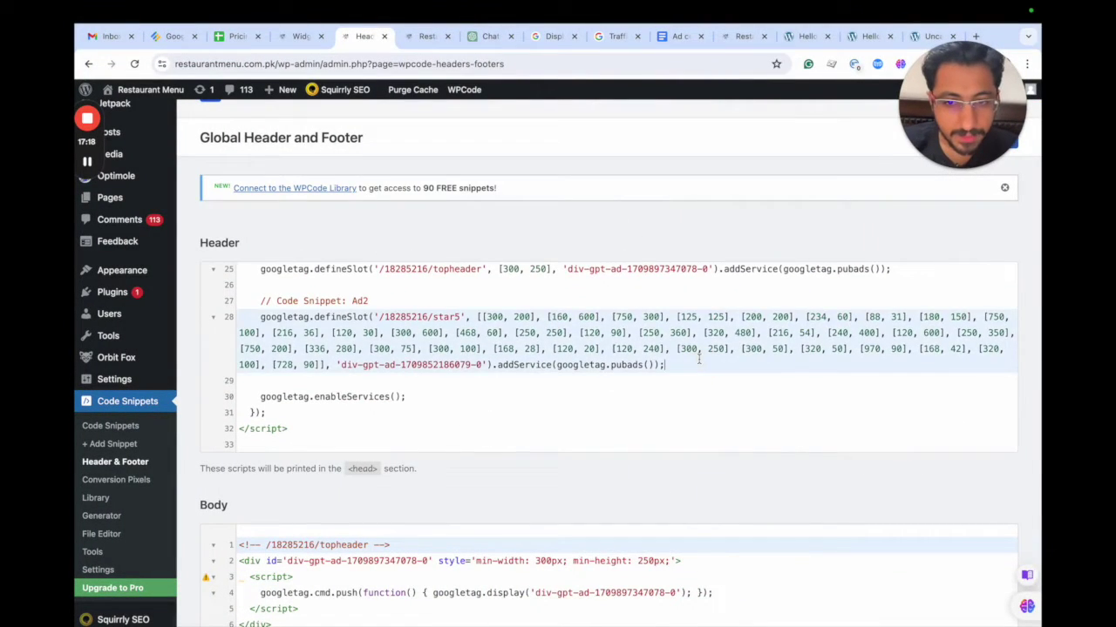
pyautogui.press('Return')
pyautogui.hotkey('ctrl', 'v')
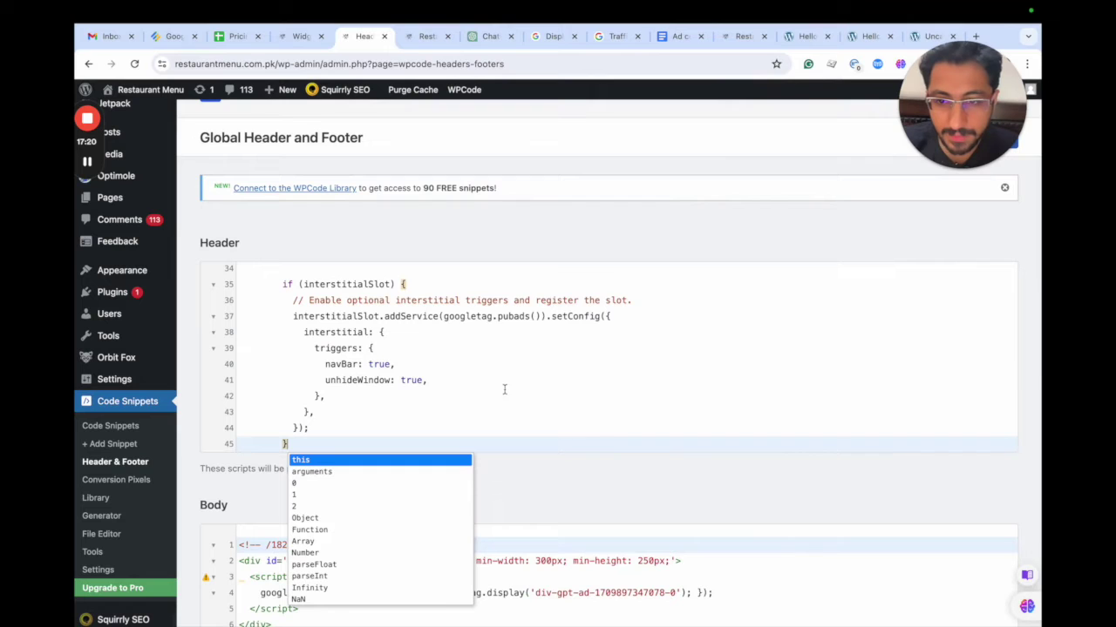
pyautogui.press('Escape')
pyautogui.scroll(2, 551, 404)
pyautogui.scroll(2, 552, 405)
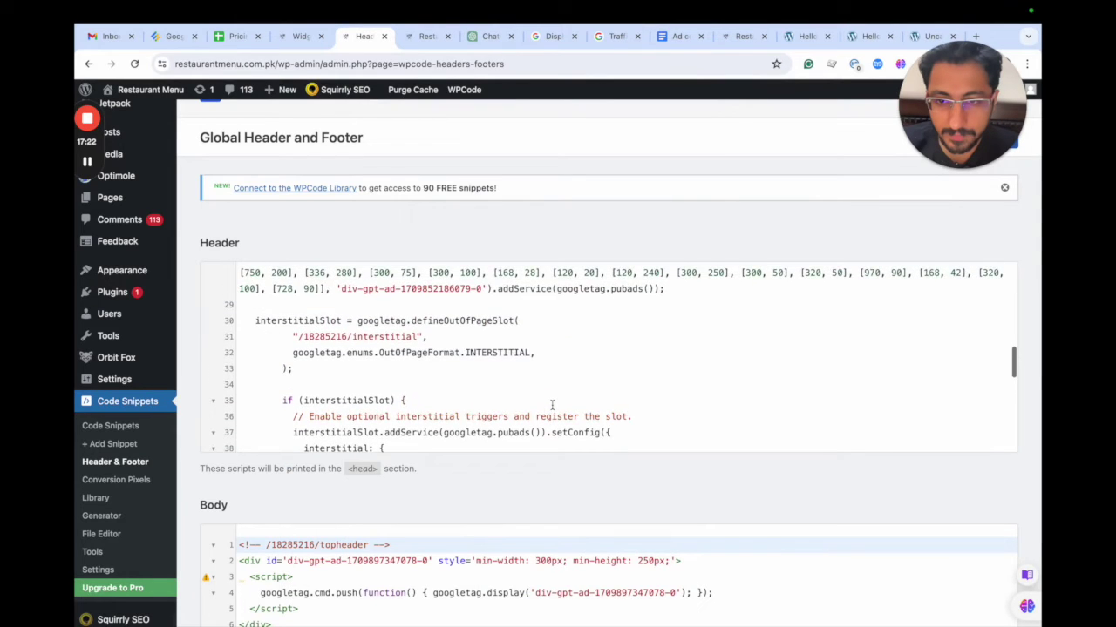
pyautogui.scroll(-1, 552, 405)
pyautogui.scroll(-2, 551, 404)
pyautogui.scroll(-1, 551, 405)
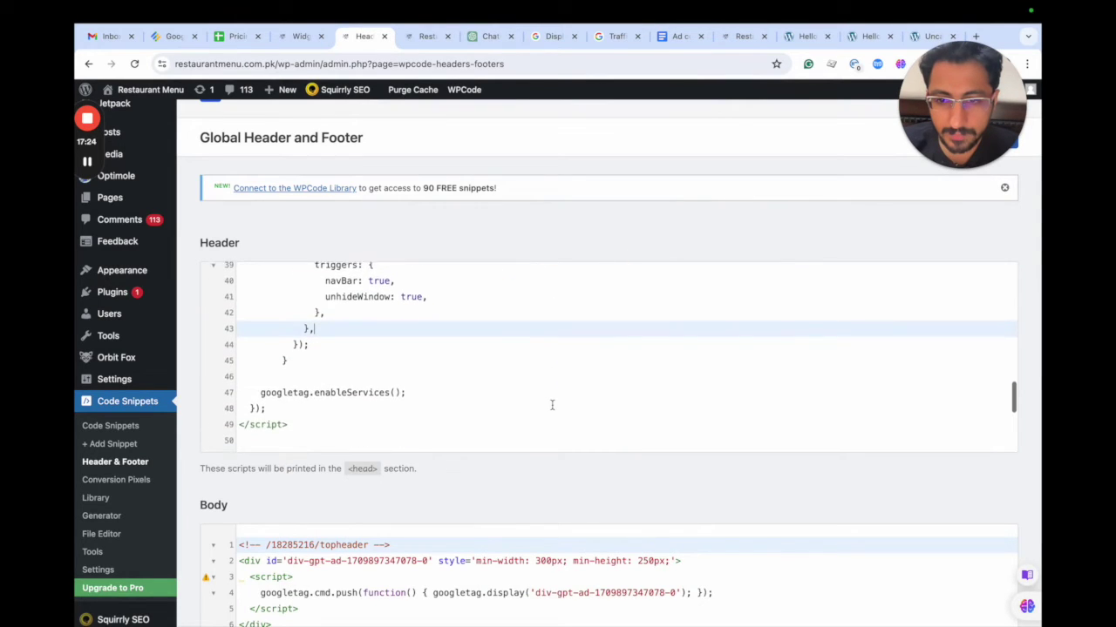
pyautogui.scroll(3, 552, 404)
pyautogui.scroll(1, 552, 405)
pyautogui.press('super+Tab')
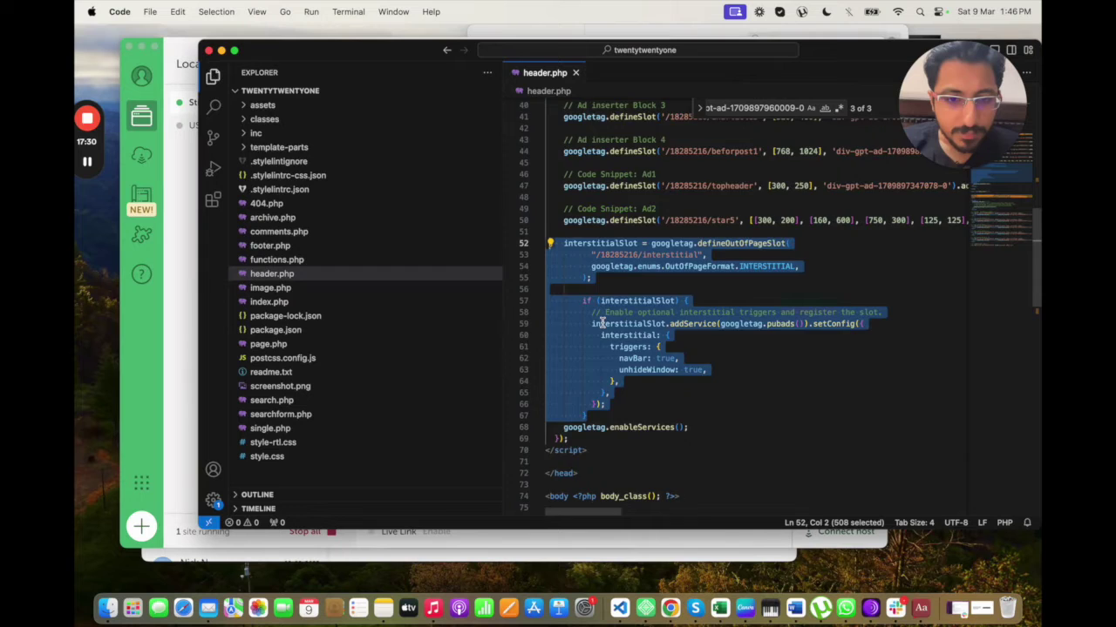
# Select the 'let interstitialSlot;' declaration on line 25 of header.php.
pyautogui.scroll(5, 602, 322)
pyautogui.scroll(5, 601, 322)
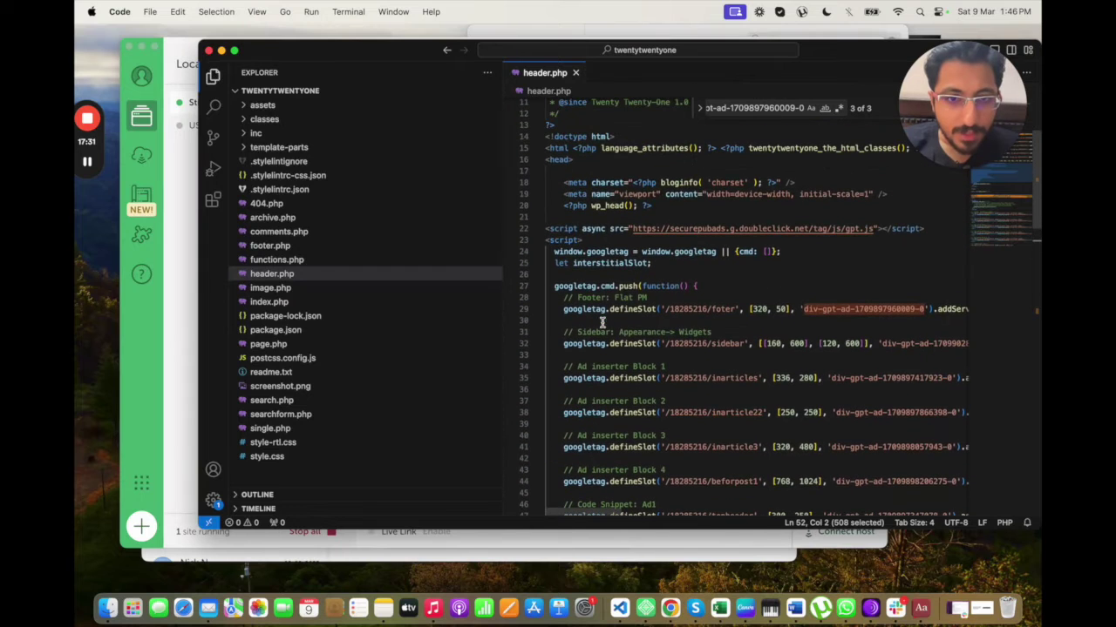
pyautogui.tripleClick(603, 264)
pyautogui.press('super+Tab')
# Add 'let interstitialSlot;' on a new line after the googletag setup in the WPCode Header.
pyautogui.scroll(3, 417, 381)
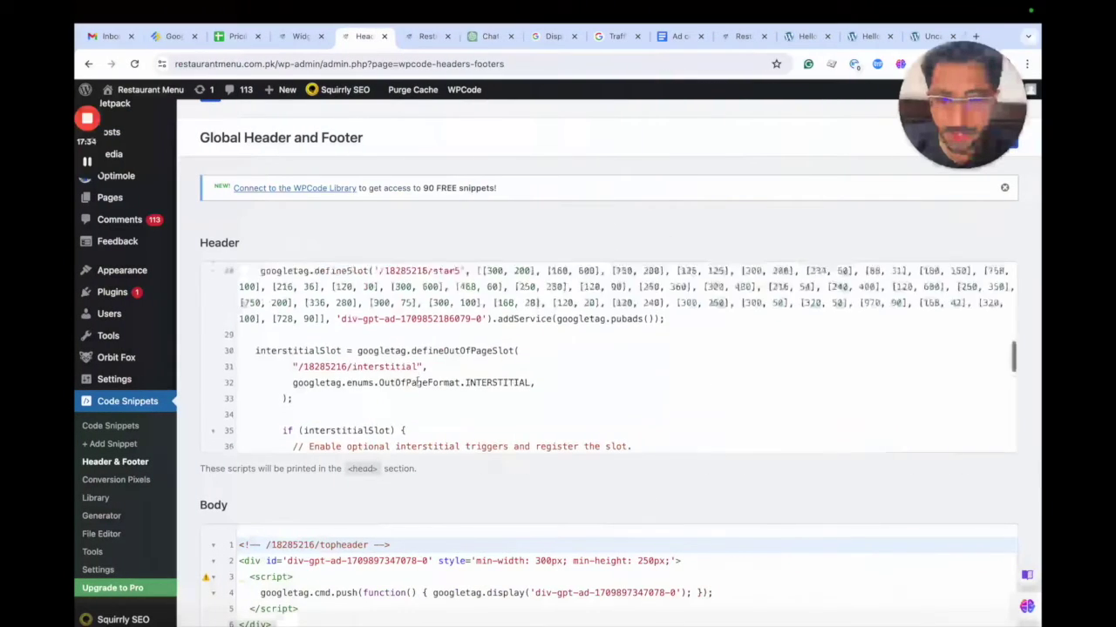
pyautogui.scroll(3, 416, 380)
pyautogui.scroll(3, 416, 380)
pyautogui.scroll(1, 417, 381)
pyautogui.scroll(3, 416, 380)
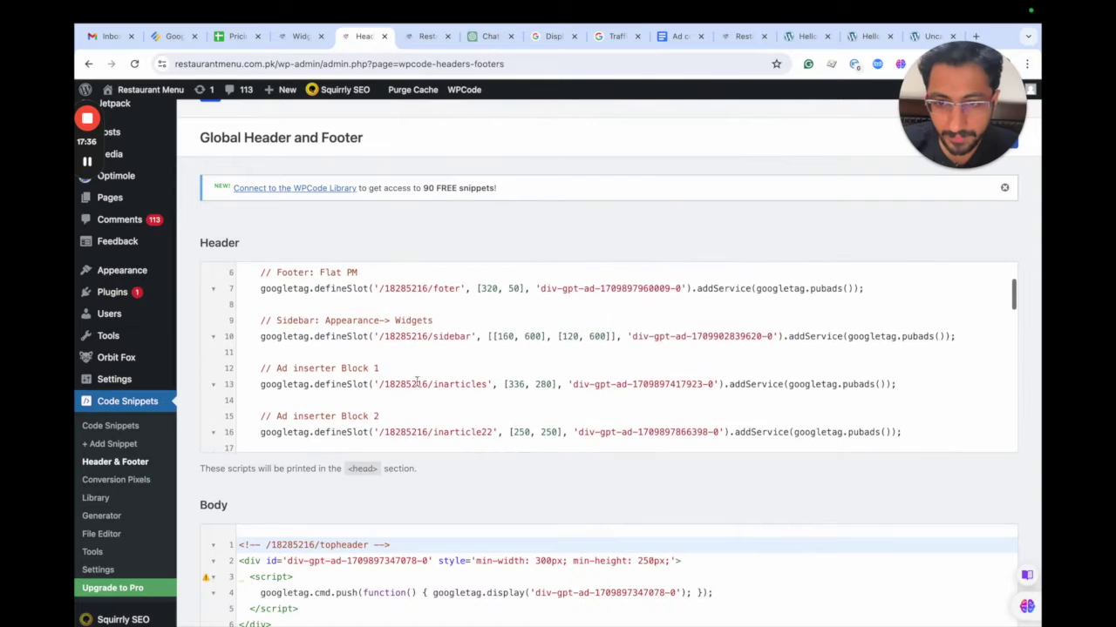
pyautogui.scroll(2, 417, 381)
pyautogui.scroll(1, 416, 381)
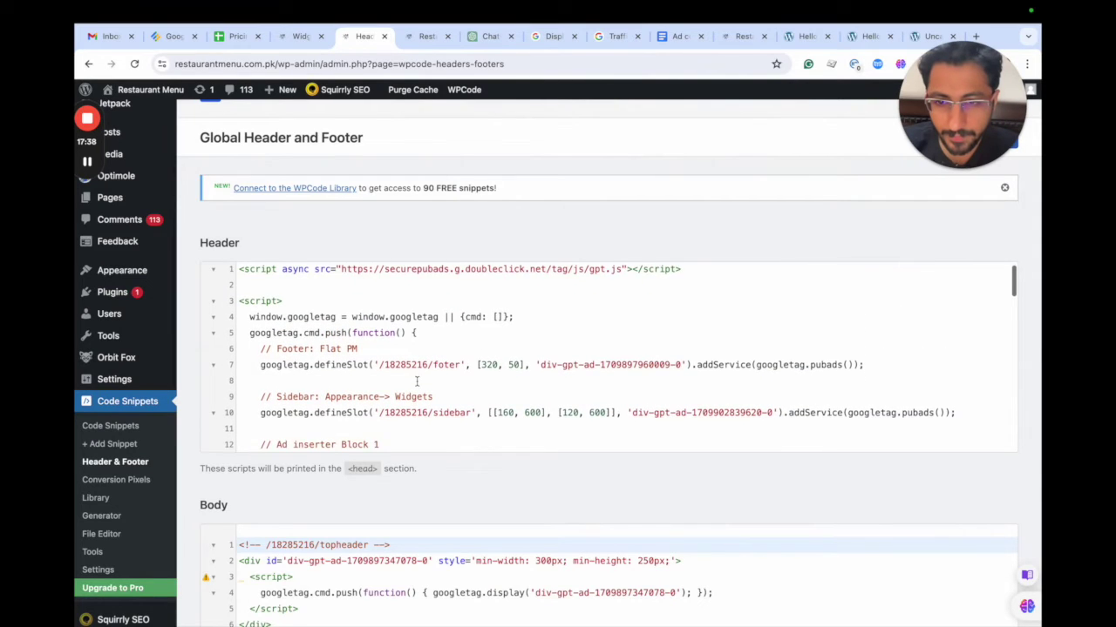
pyautogui.scroll(-1, 417, 381)
pyautogui.scroll(1, 417, 384)
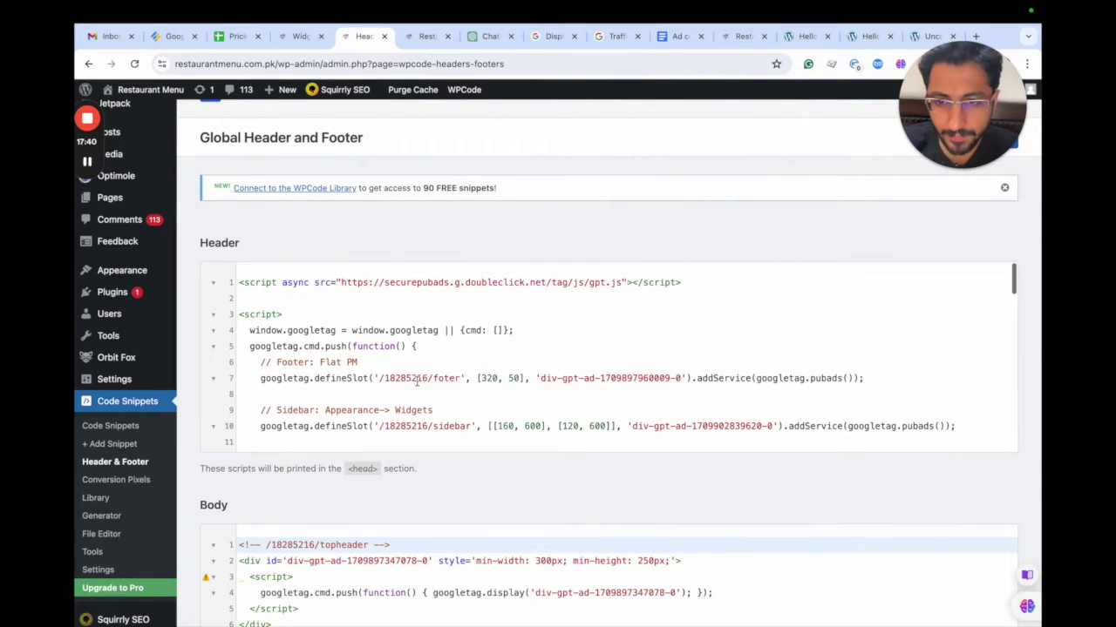
pyautogui.click(531, 329)
pyautogui.press('Return')
pyautogui.press('Return')
pyautogui.write('let interstitialSlot;')
# Remove the extra blank line after the declaration and return to header.php.
pyautogui.press('Return')
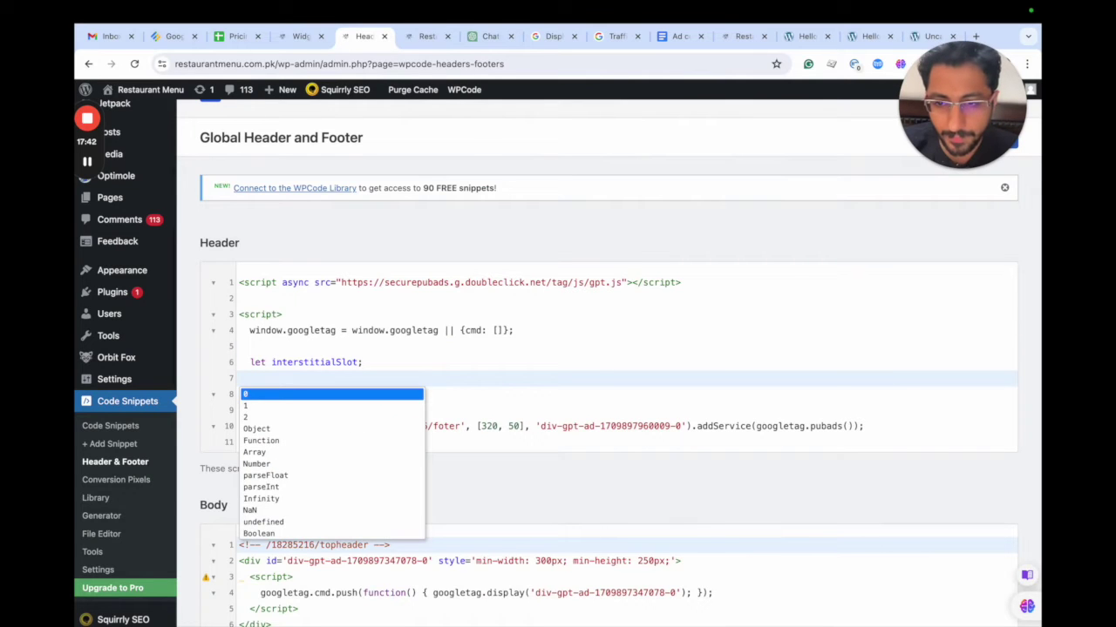
pyautogui.click(446, 346)
pyautogui.press('BackSpace')
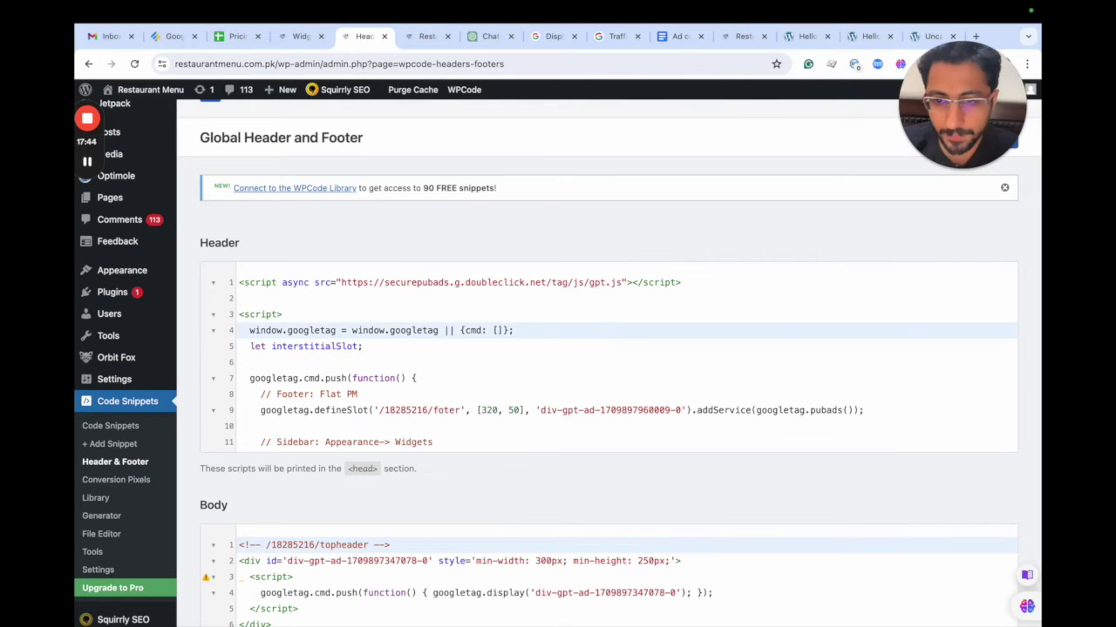
pyautogui.press('super+Tab')
pyautogui.scroll(-5, 598, 317)
# Select the interstitialSlot display script block (lines 81–88) in header.php.
pyautogui.scroll(-5, 598, 317)
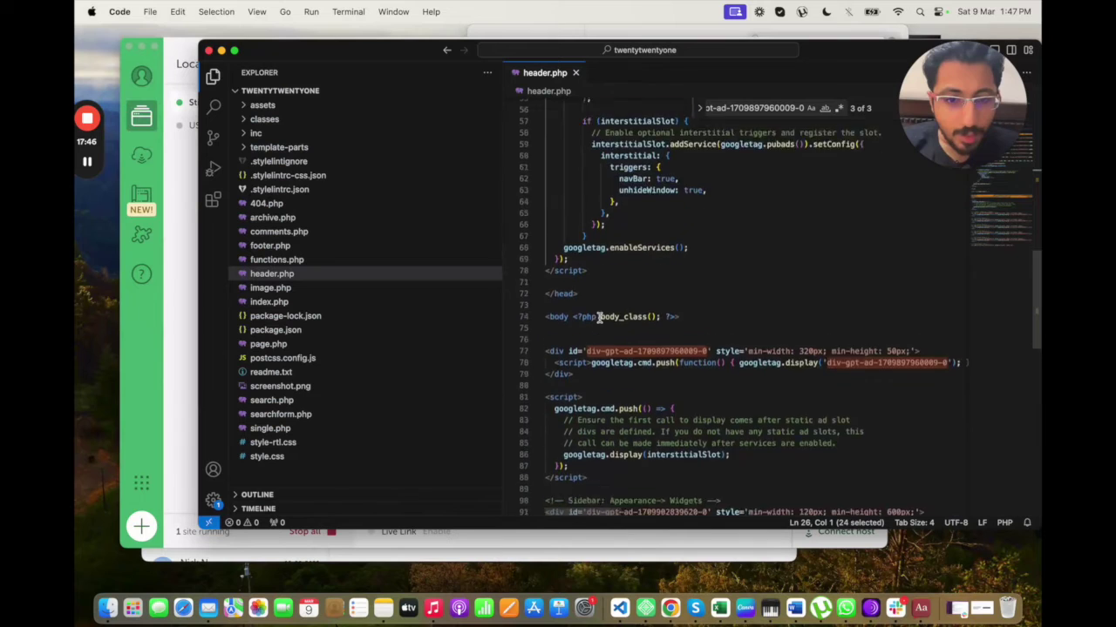
pyautogui.scroll(-4, 598, 318)
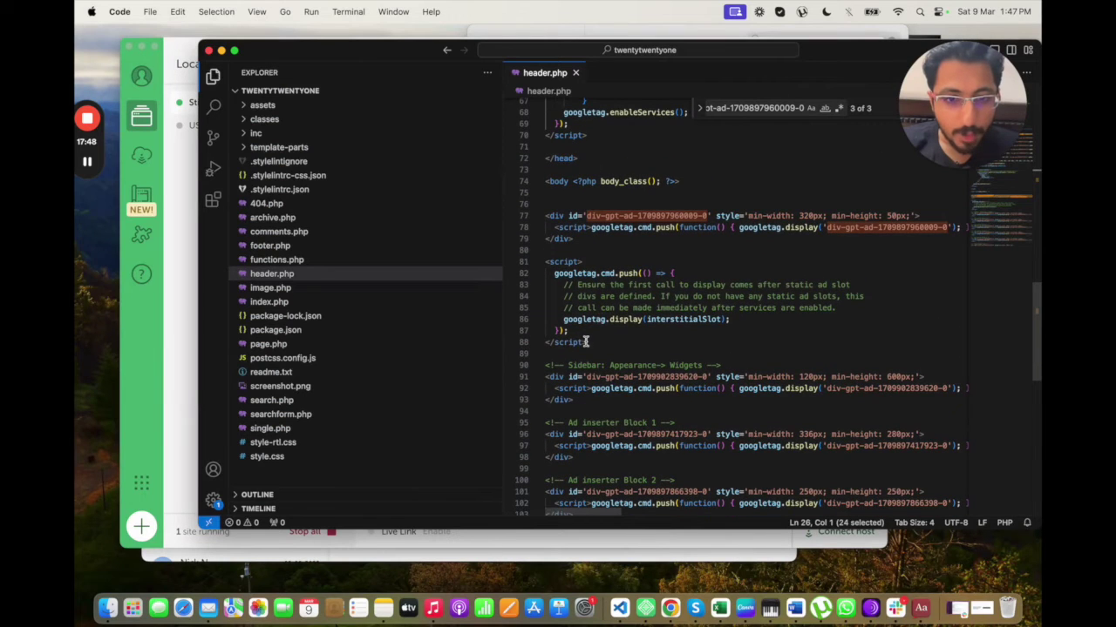
pyautogui.moveTo(587, 342); pyautogui.dragTo(540, 264)
pyautogui.hotkey('ctrl', 'c')
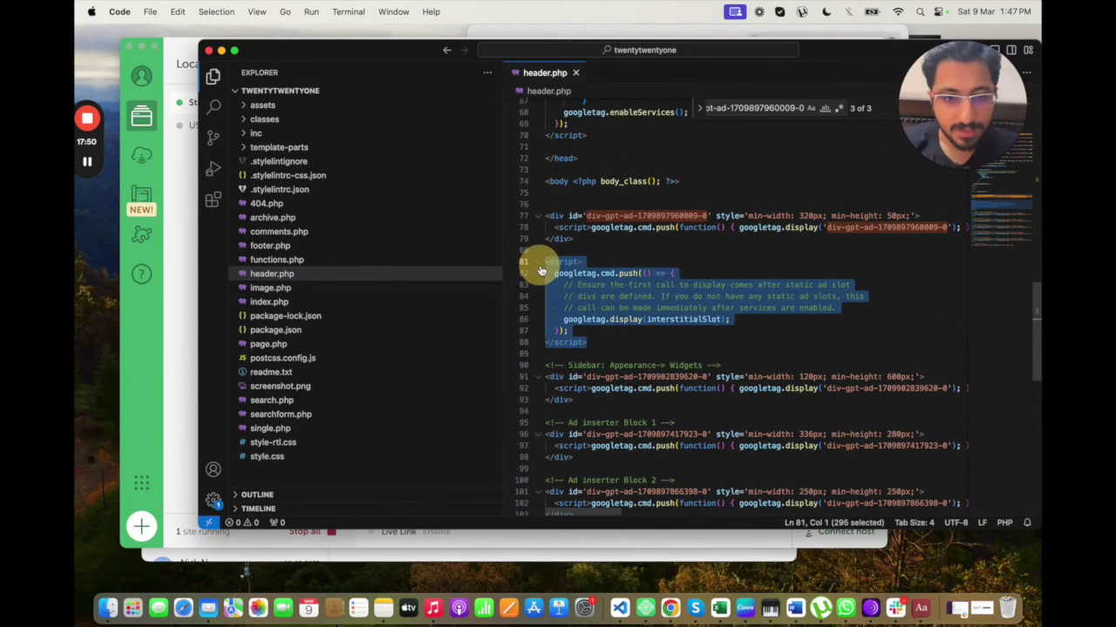
pyautogui.press('super+Tab')
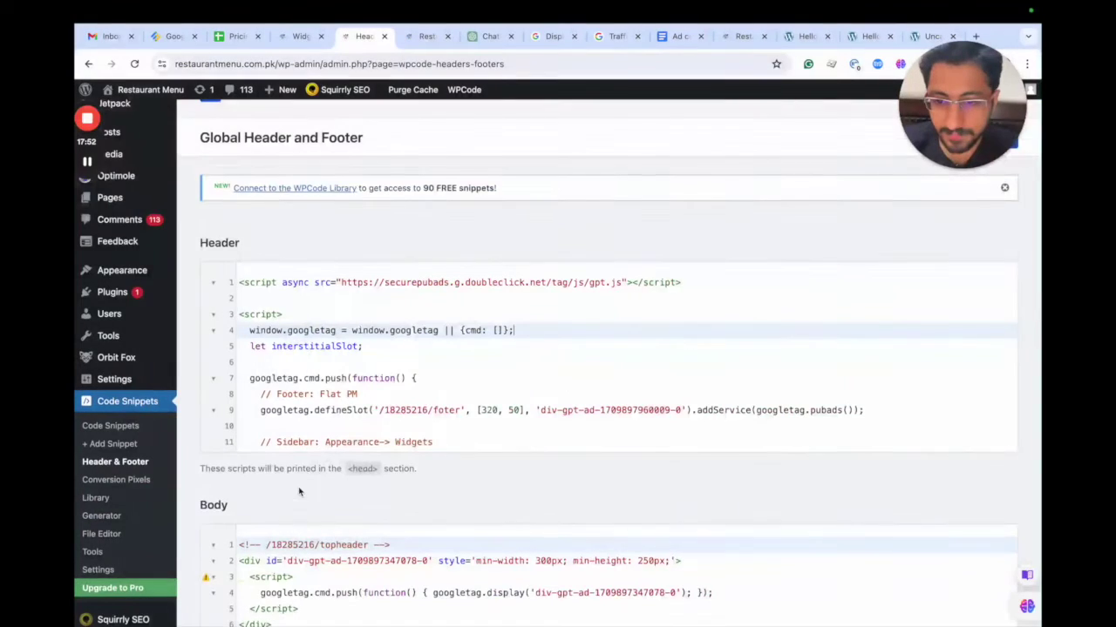
# Paste the interstitial display script into the Body code below the top-header ad's closing div.
pyautogui.scroll(-3, 299, 492)
pyautogui.click(316, 455)
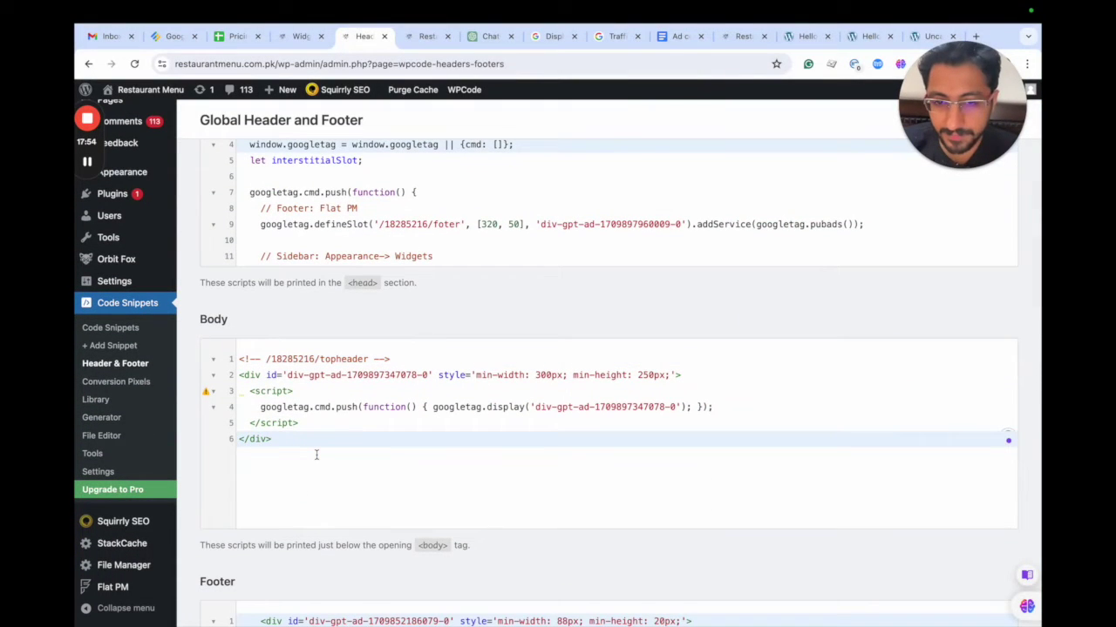
pyautogui.press('Return')
pyautogui.press('Return')
pyautogui.press('Return')
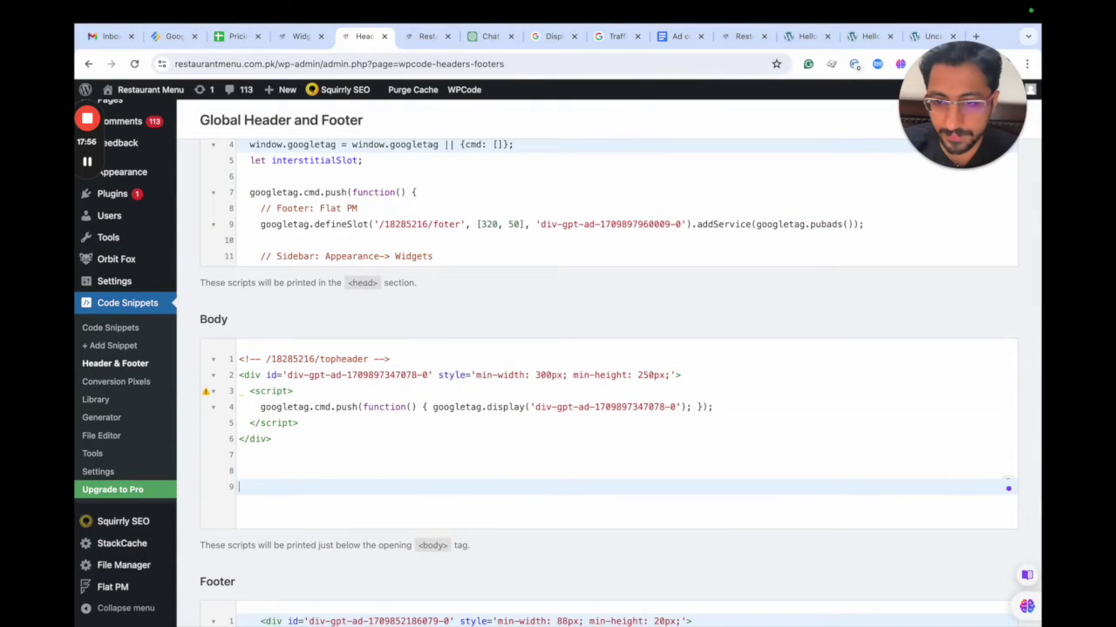
pyautogui.hotkey('ctrl', 'v')
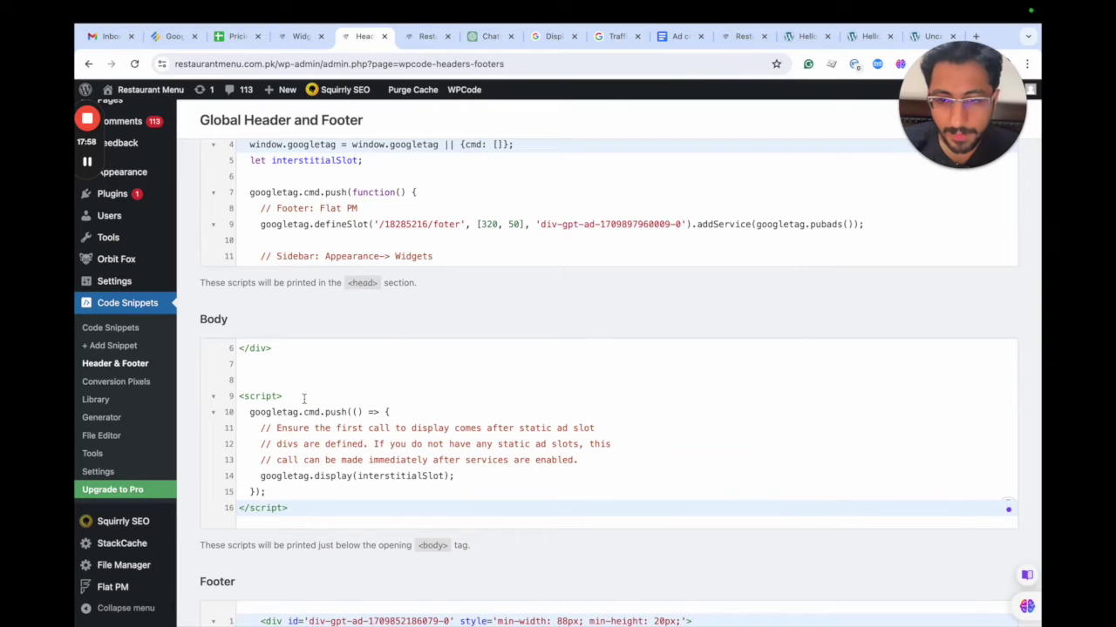
# Save the WPCode header and body changes and go to the restaurant homepage tab.
pyautogui.scroll(5, 370, 313)
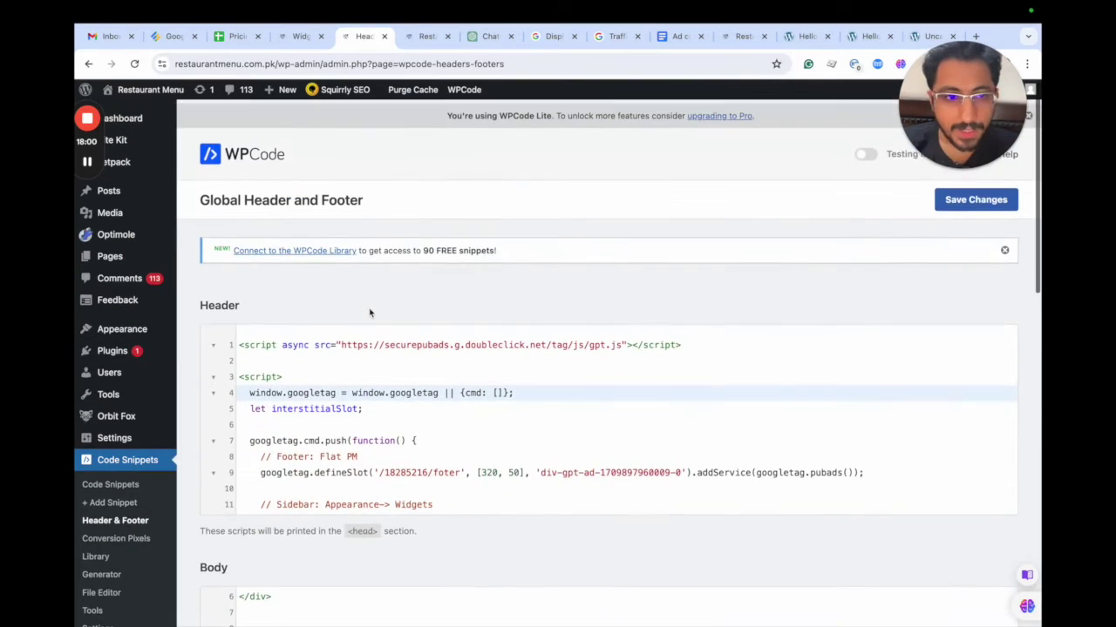
pyautogui.click(961, 197)
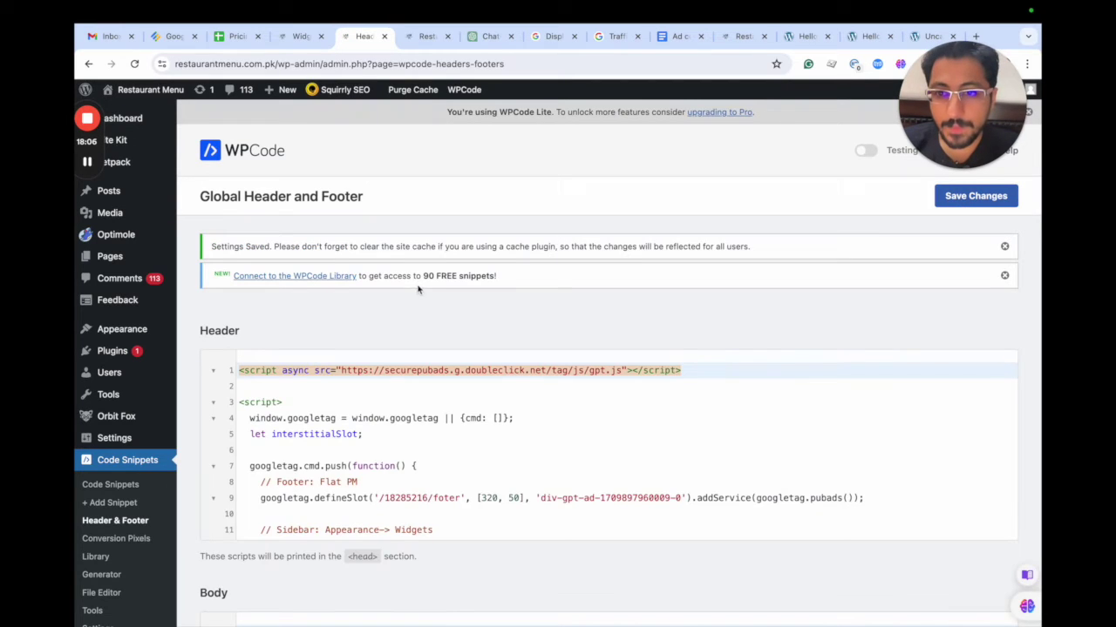
pyautogui.click(426, 36)
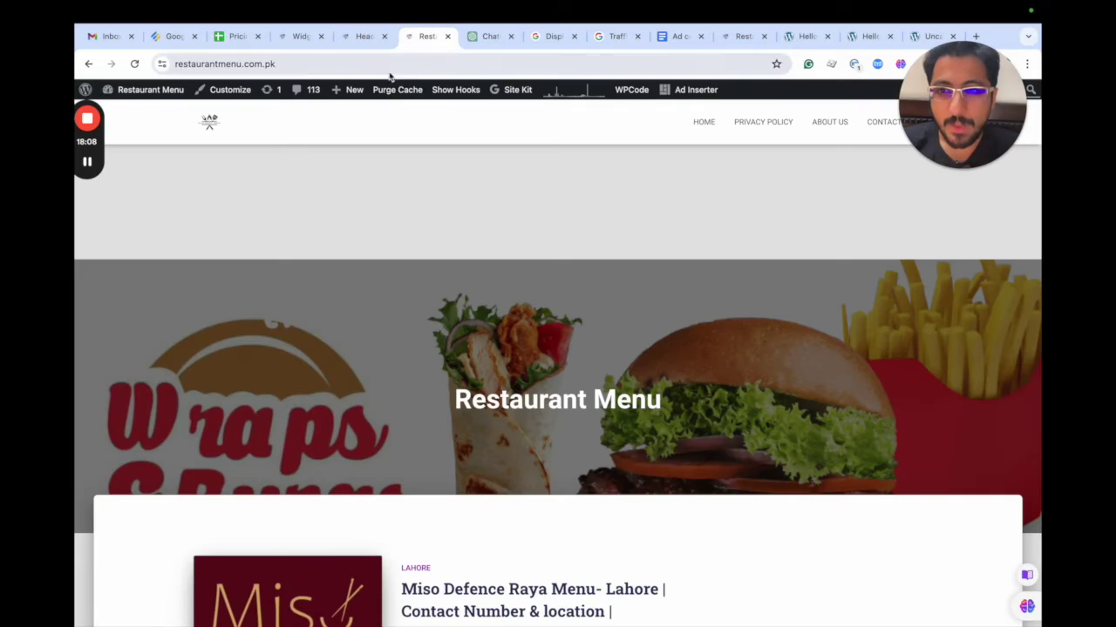
# Reload the restaurant homepage with ?googfc to bring up the Publisher Console.
pyautogui.click(345, 64)
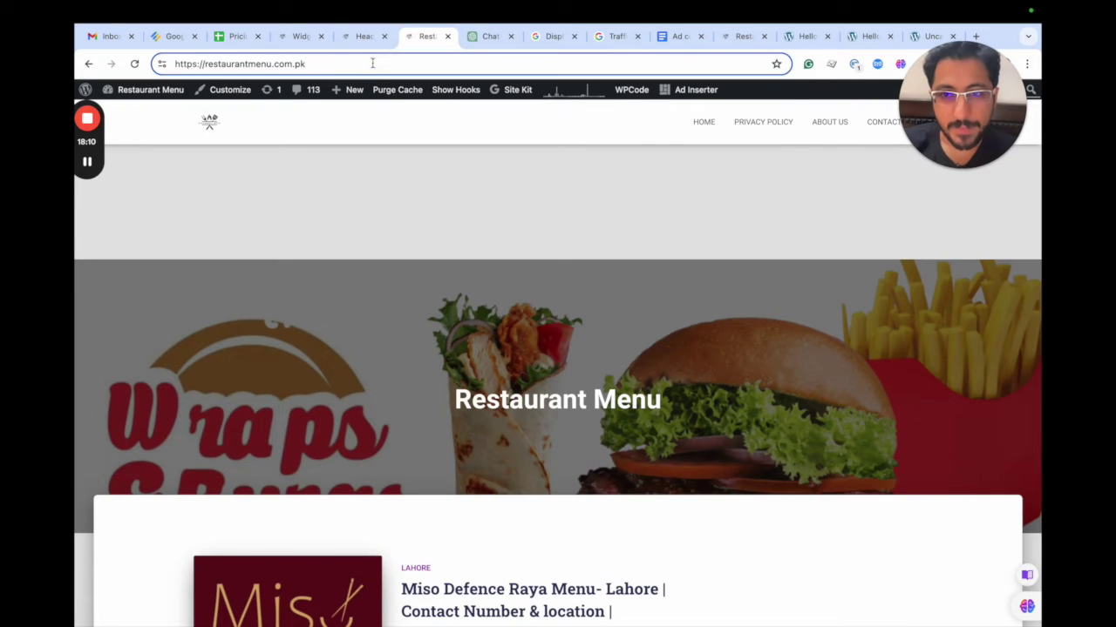
pyautogui.write('?')
pyautogui.press('Return')
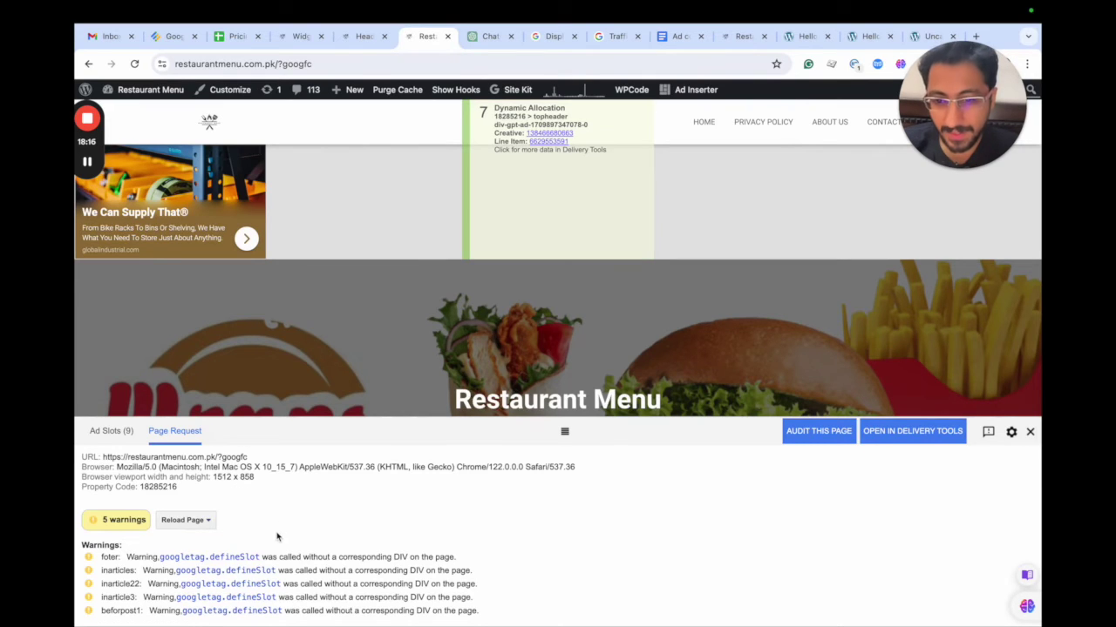
# Check in the Ad Slots list that slot 9, the interstitial, shows as Displayed.
pyautogui.click(111, 431)
pyautogui.scroll(-1, 231, 544)
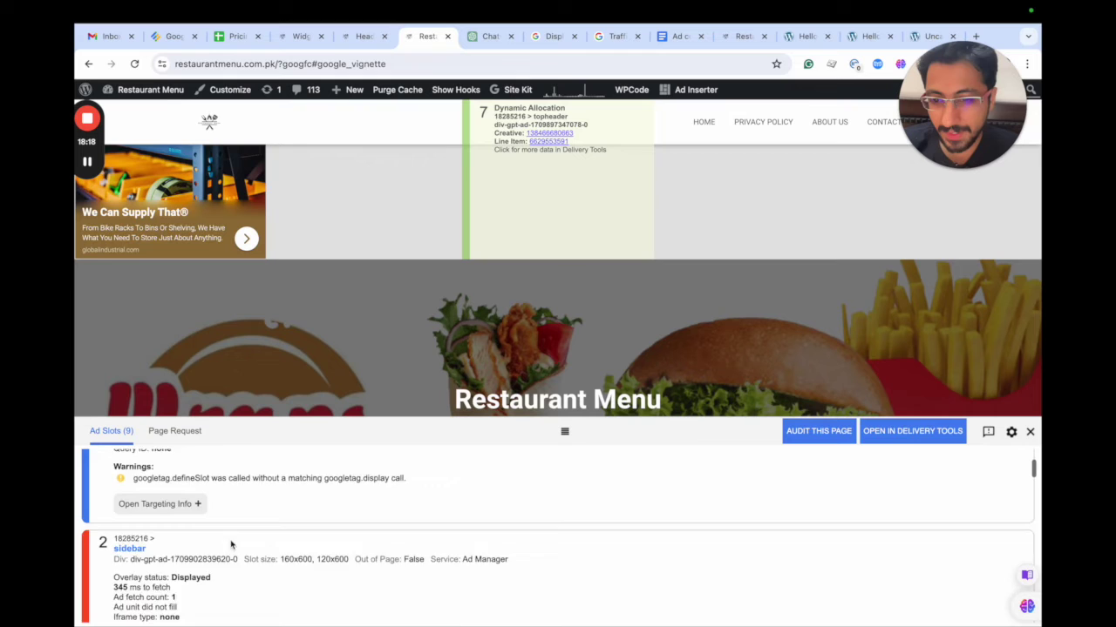
pyautogui.scroll(-1, 231, 544)
pyautogui.scroll(-2, 231, 545)
pyautogui.scroll(-1, 231, 545)
pyautogui.scroll(-2, 231, 544)
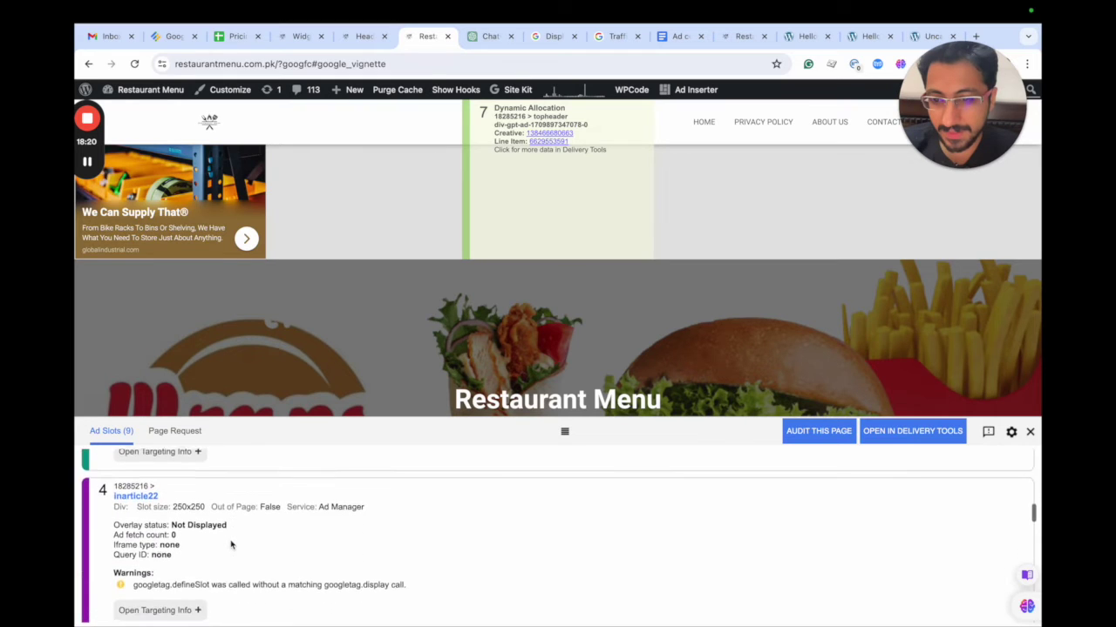
pyautogui.scroll(-2, 231, 544)
pyautogui.scroll(-2, 231, 545)
pyautogui.scroll(-2, 231, 544)
pyautogui.scroll(-2, 231, 545)
pyautogui.scroll(-2, 231, 545)
pyautogui.scroll(-2, 231, 545)
pyautogui.scroll(-2, 231, 545)
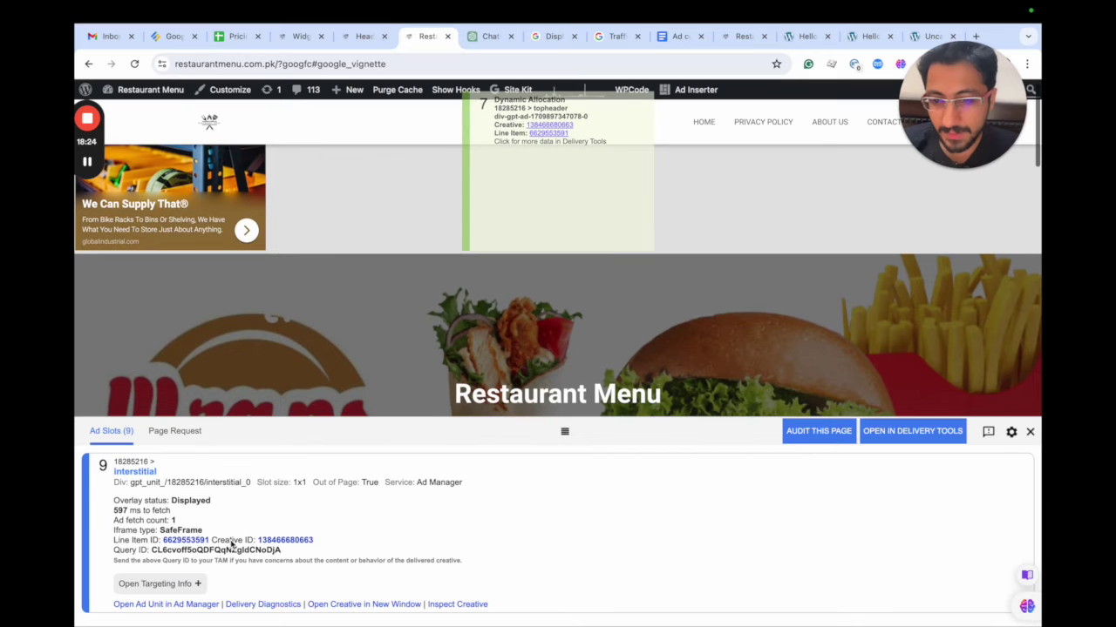
pyautogui.scroll(-10, 297, 364)
pyautogui.scroll(1, 296, 365)
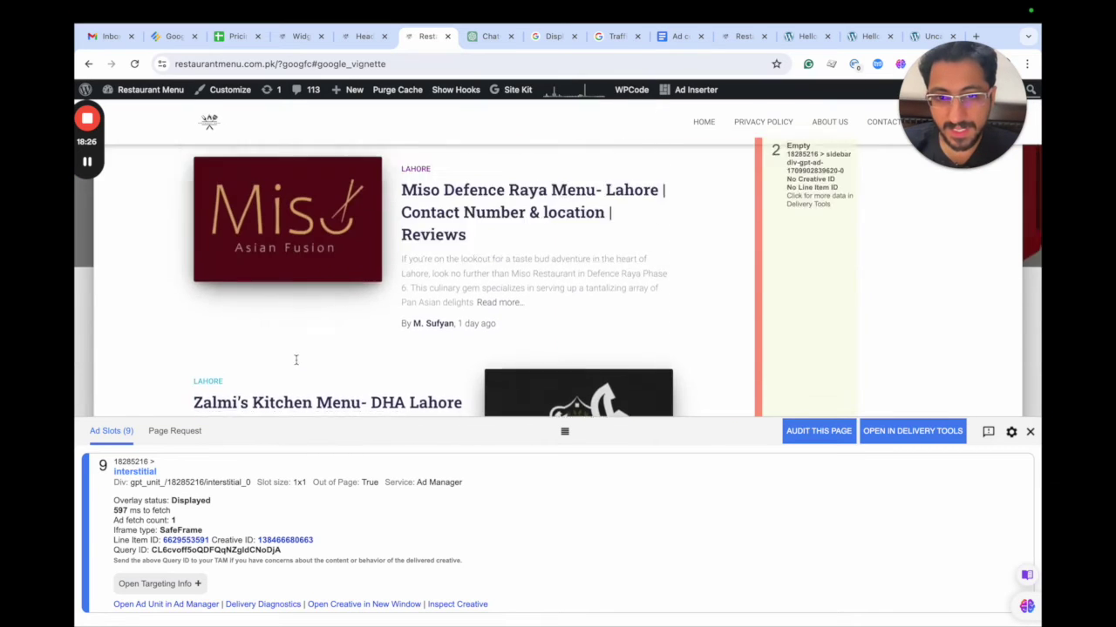
pyautogui.scroll(1, 297, 365)
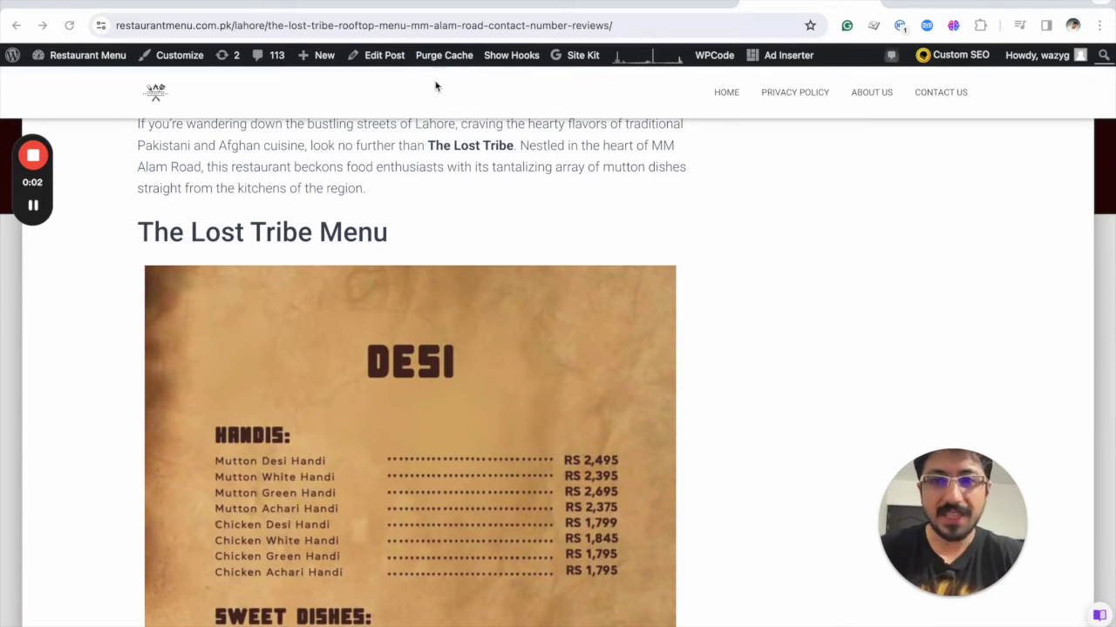
# Edit the interstitial ad unit report, review its dimensions and metrics, and run it again.
pyautogui.click(405, 4)
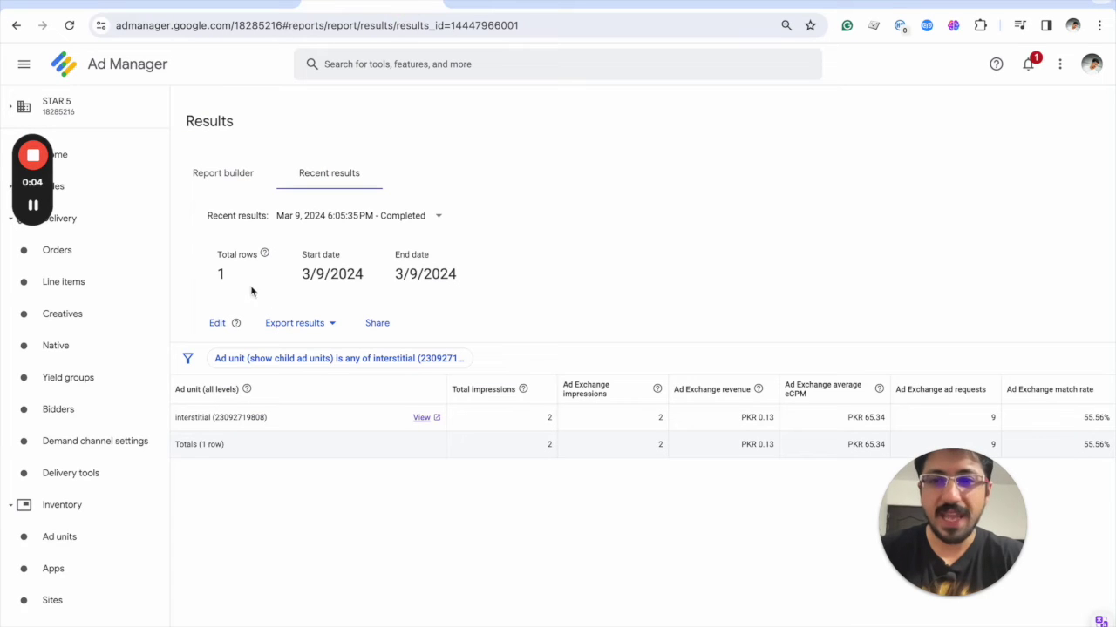
pyautogui.click(217, 325)
pyautogui.scroll(-5, 248, 354)
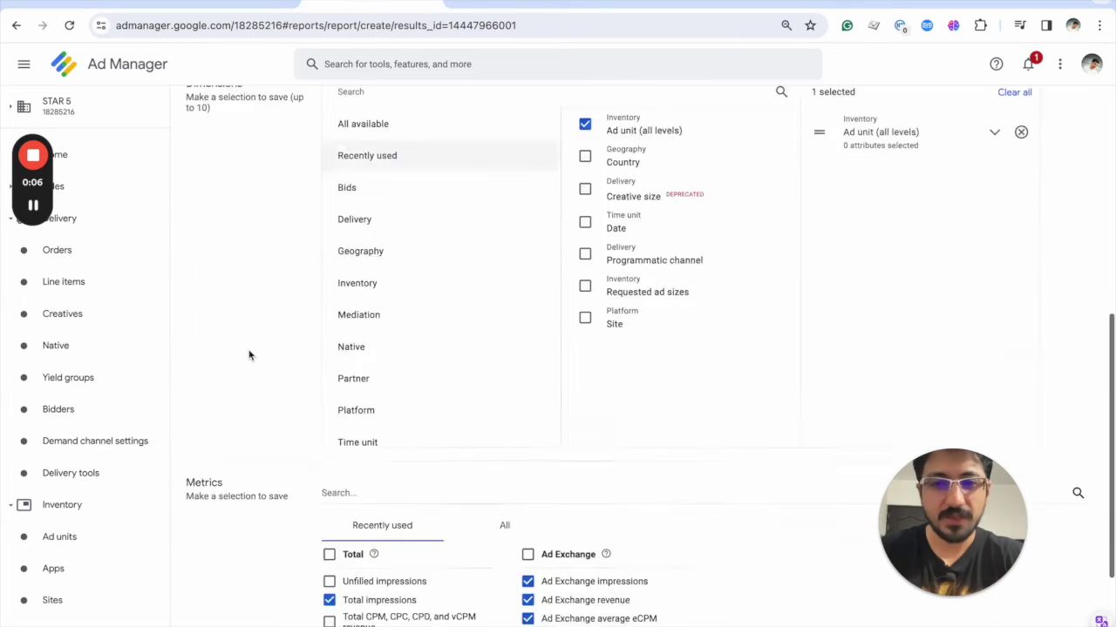
pyautogui.scroll(2, 248, 355)
pyautogui.scroll(1, 248, 355)
pyautogui.scroll(-1, 249, 350)
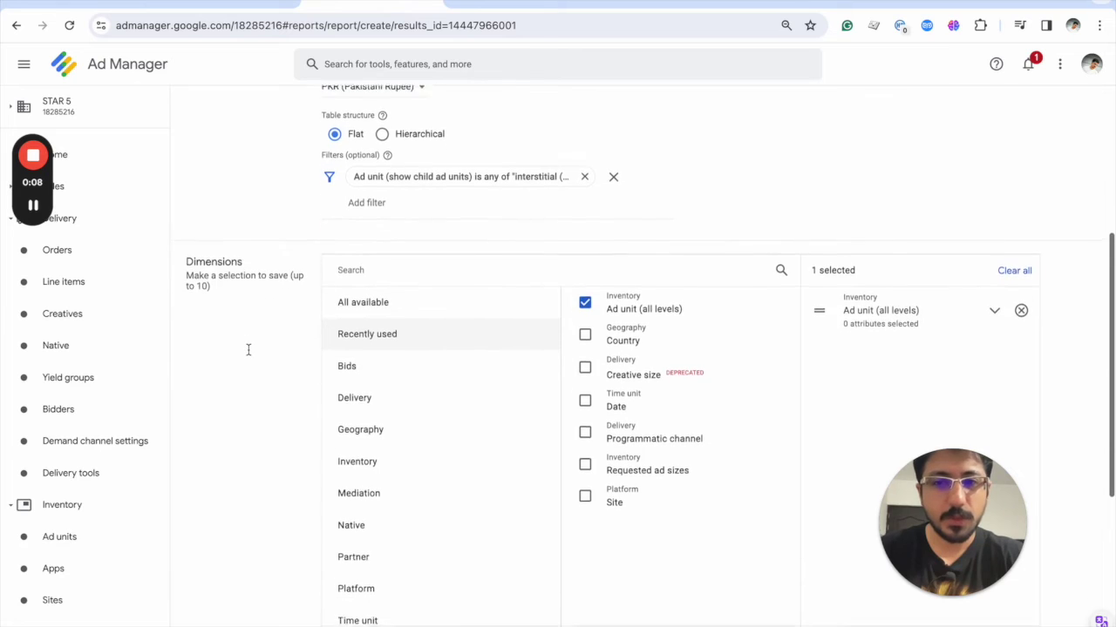
pyautogui.scroll(-1, 249, 350)
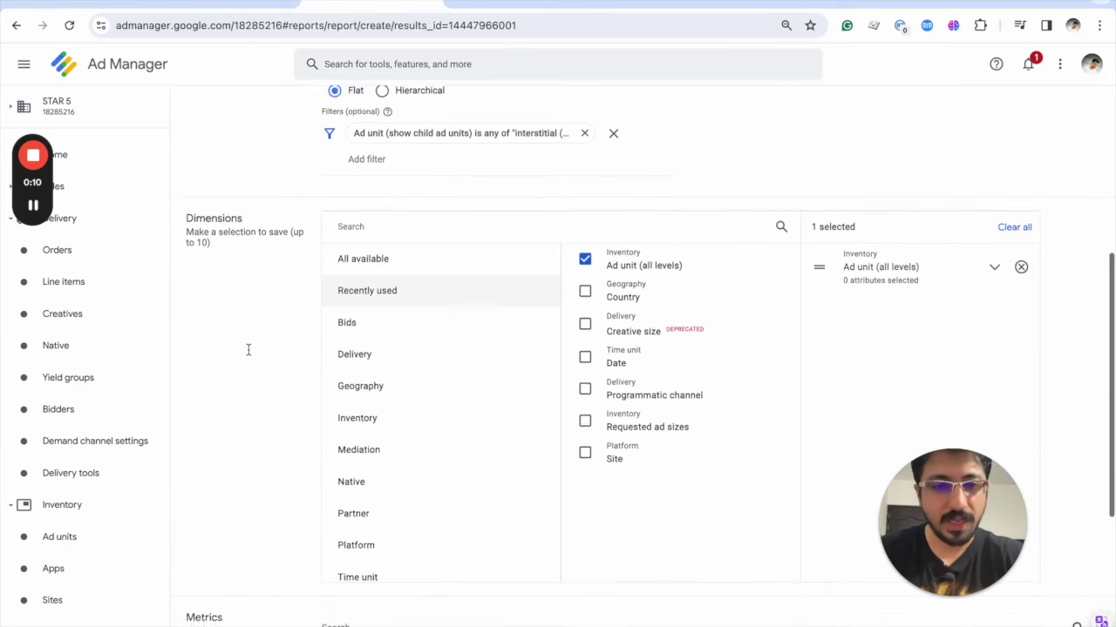
pyautogui.scroll(-2, 248, 353)
pyautogui.scroll(-2, 249, 355)
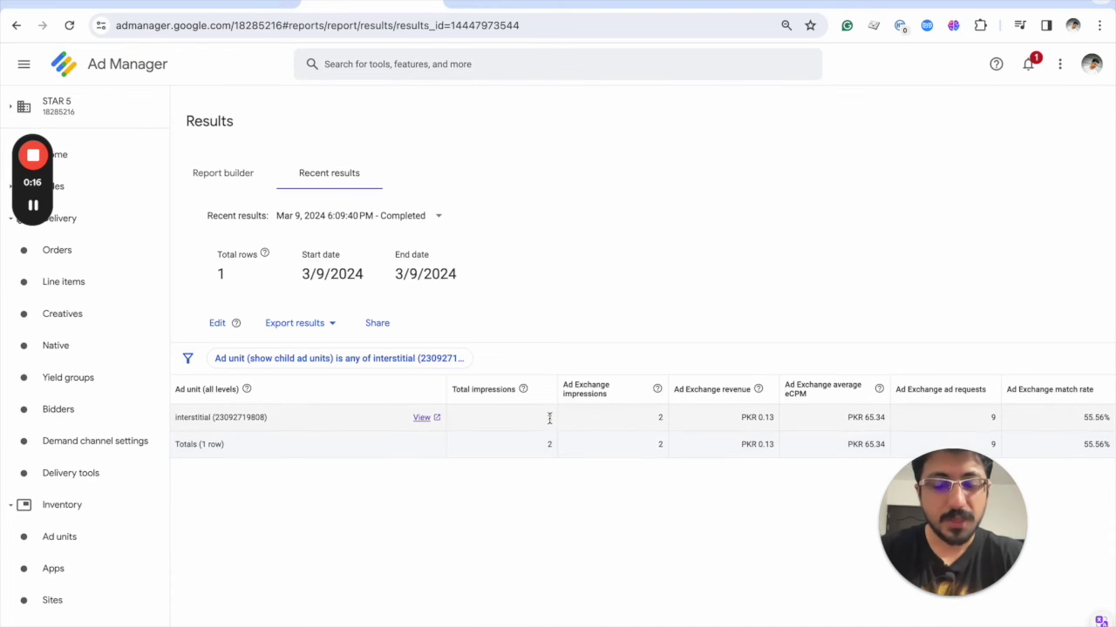
pyautogui.click(550, 419)
pyautogui.click(550, 420)
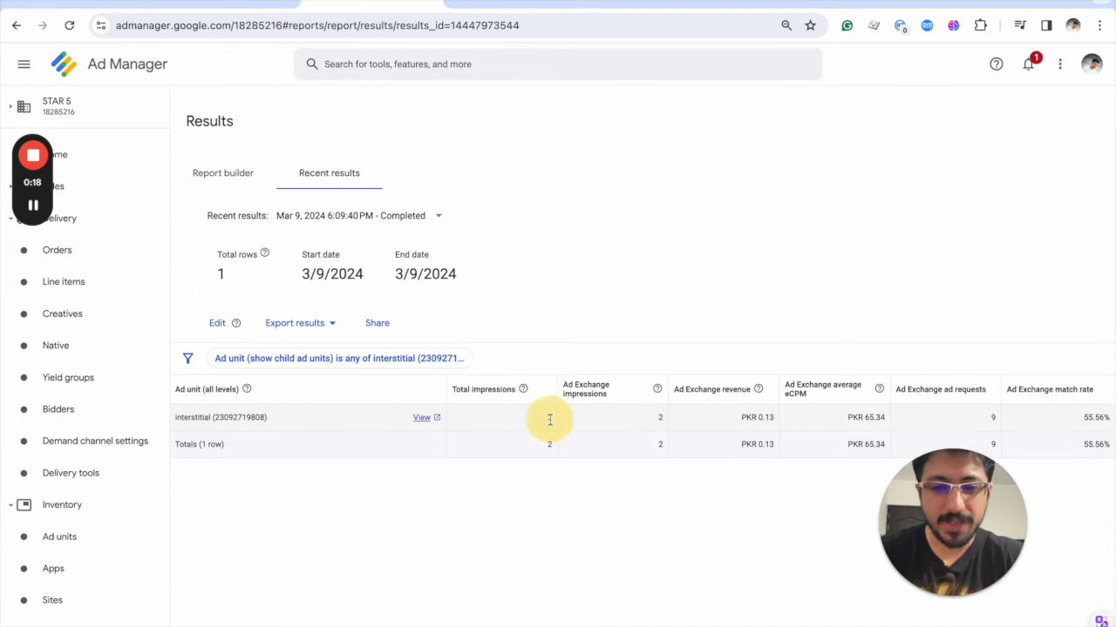